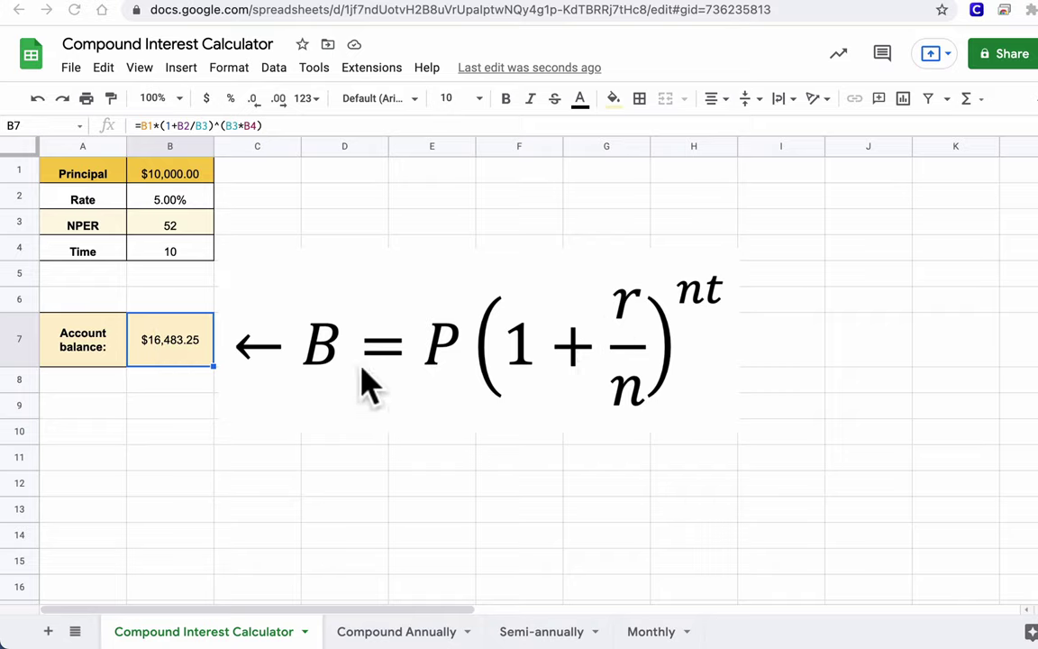
# - Set the Principal to 20,000 in the calculator's input table and check the account balance formula cell
pyautogui.click(172, 174)
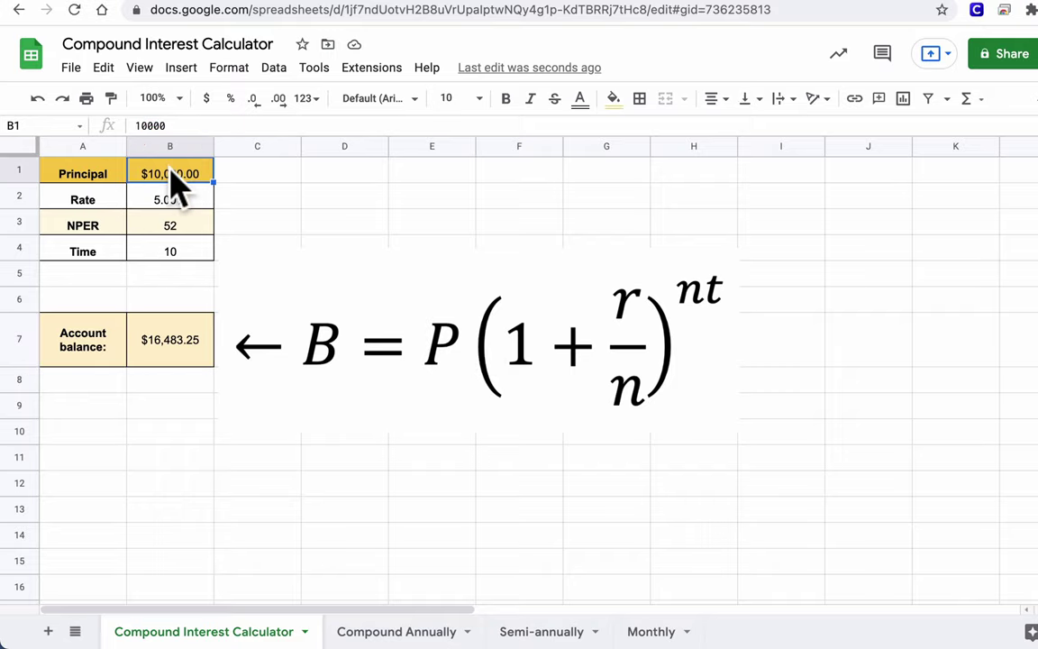
pyautogui.write('2')
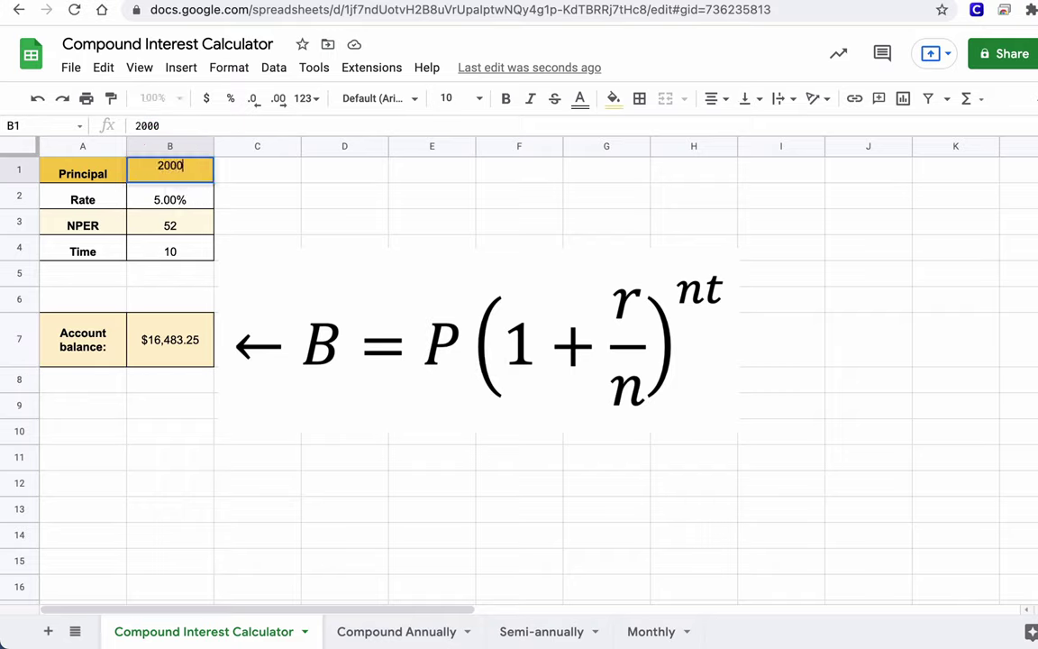
pyautogui.write('0,000')
pyautogui.press('Return')
pyautogui.click(181, 351)
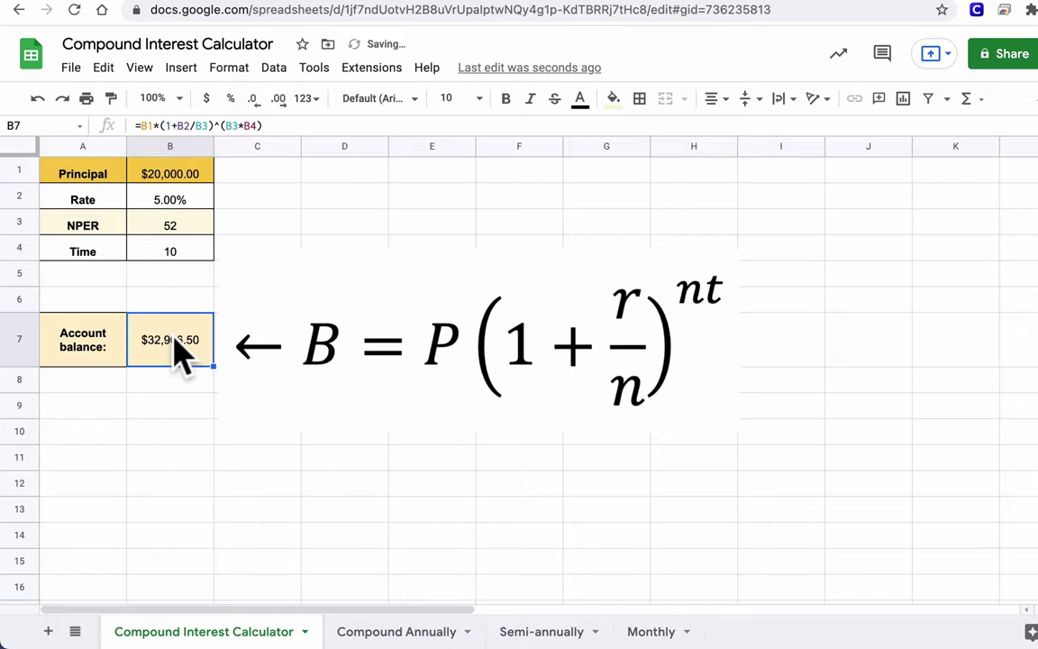
# - Set the Rate to 4.45% in the calculator's input table and check the account balance
pyautogui.click(178, 204)
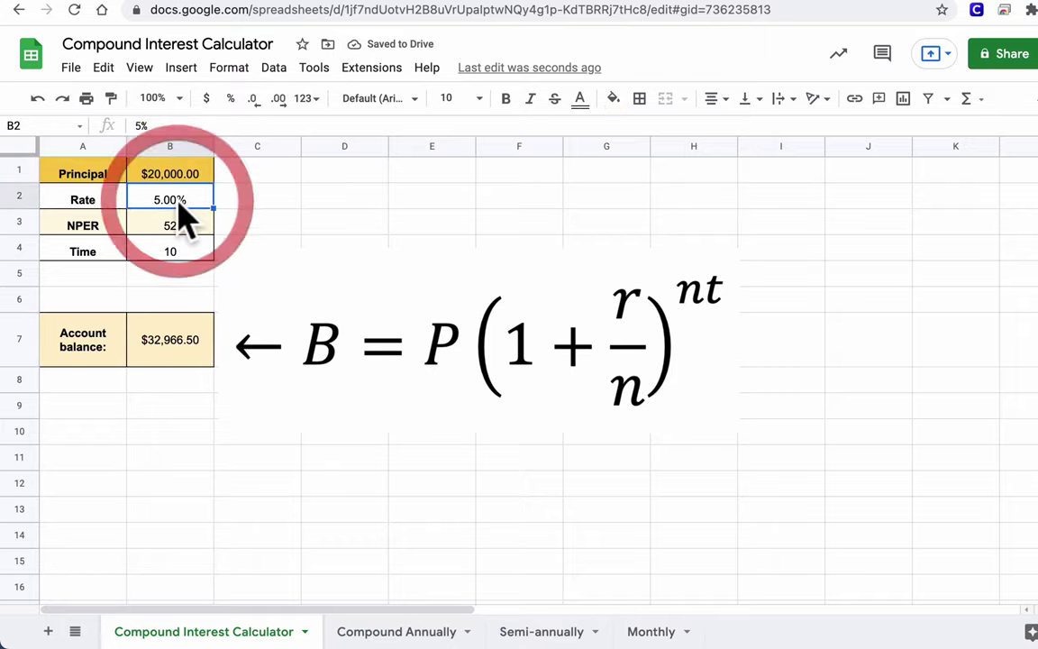
pyautogui.write('4.45')
pyautogui.press('Return')
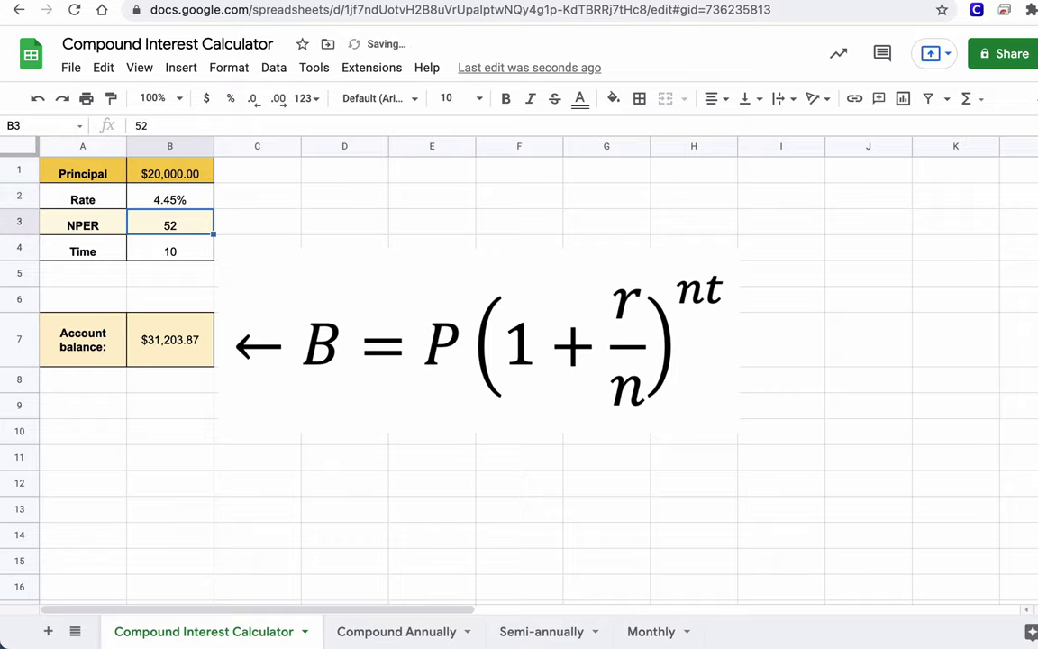
pyautogui.click(173, 341)
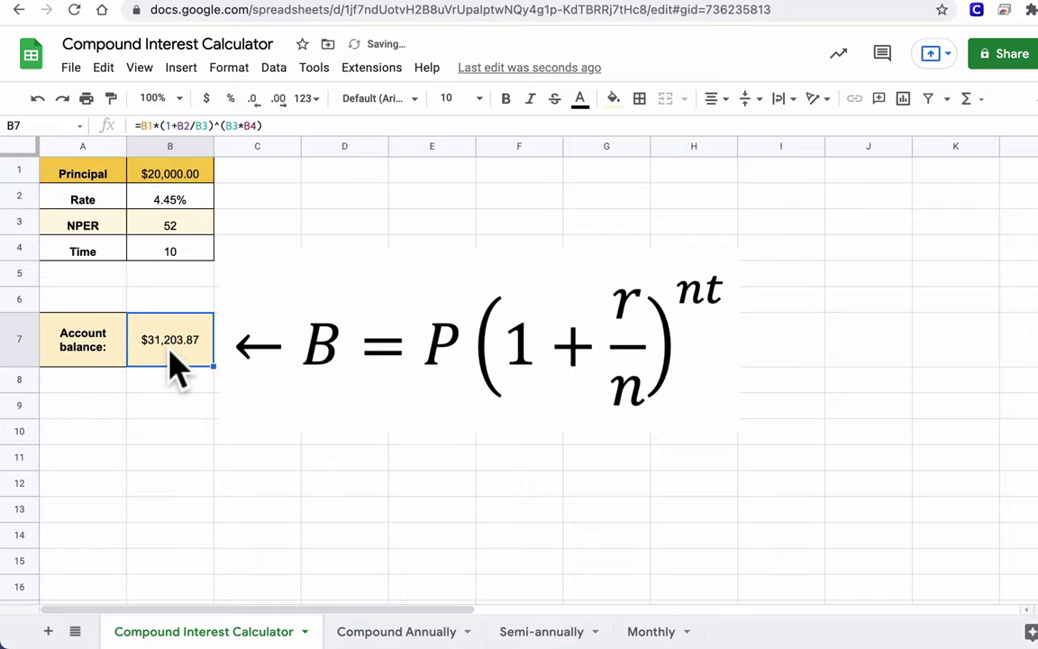
# - Set NPER to 365 in the calculator's input table and check the account balance
pyautogui.click(99, 228)
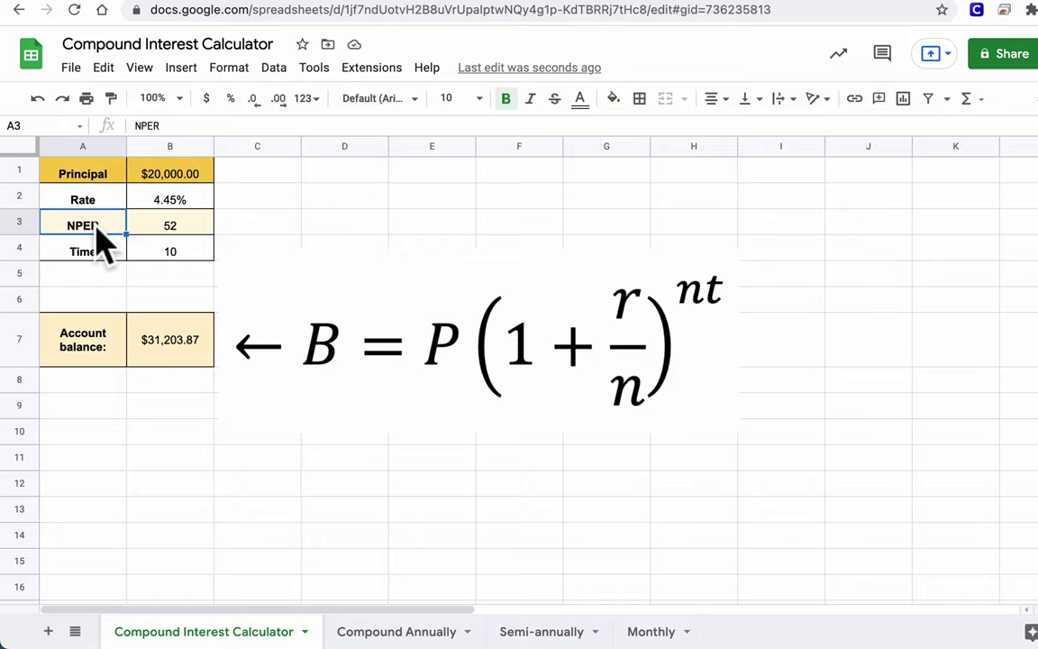
pyautogui.click(156, 175)
pyautogui.click(155, 227)
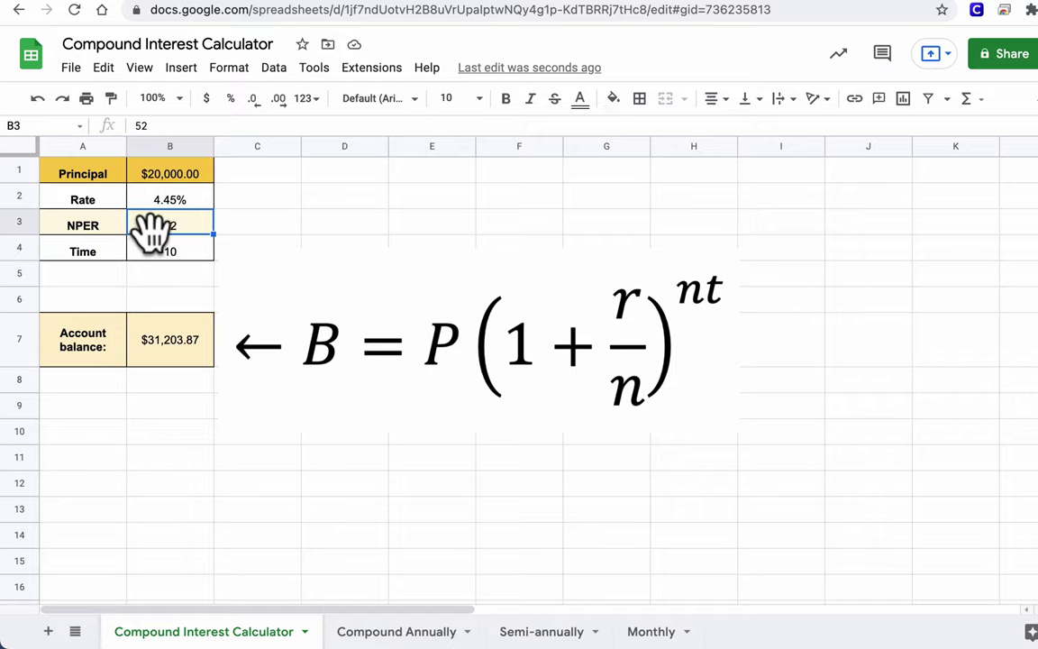
pyautogui.write('36')
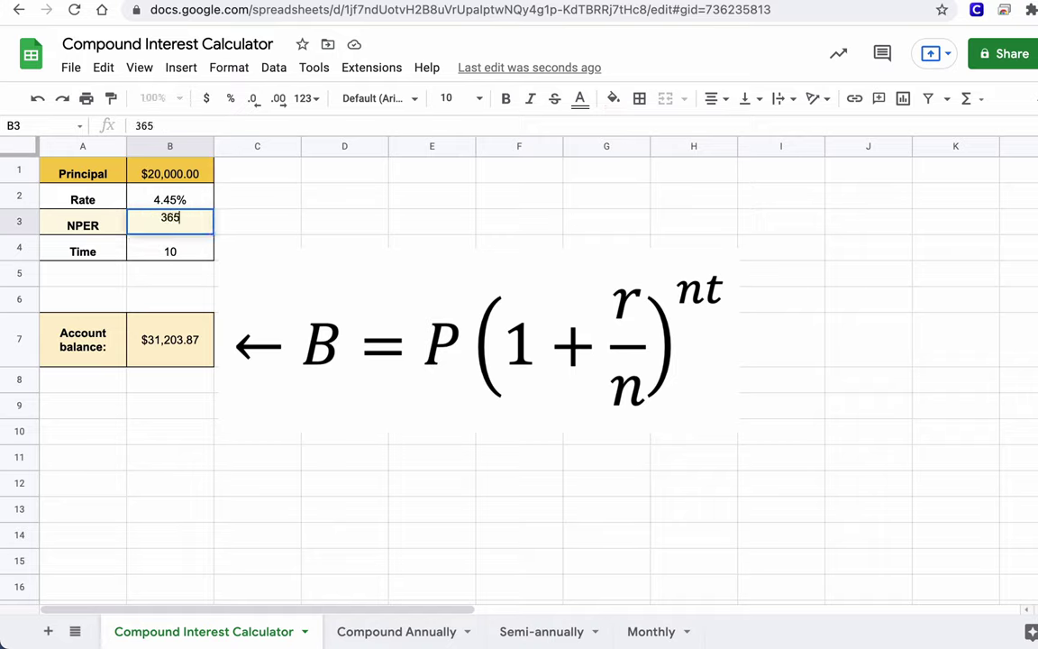
pyautogui.write('5')
pyautogui.press('Return')
pyautogui.click(152, 352)
# - Set the Time to 20 in the calculator's input table and check the account balance
pyautogui.click(174, 254)
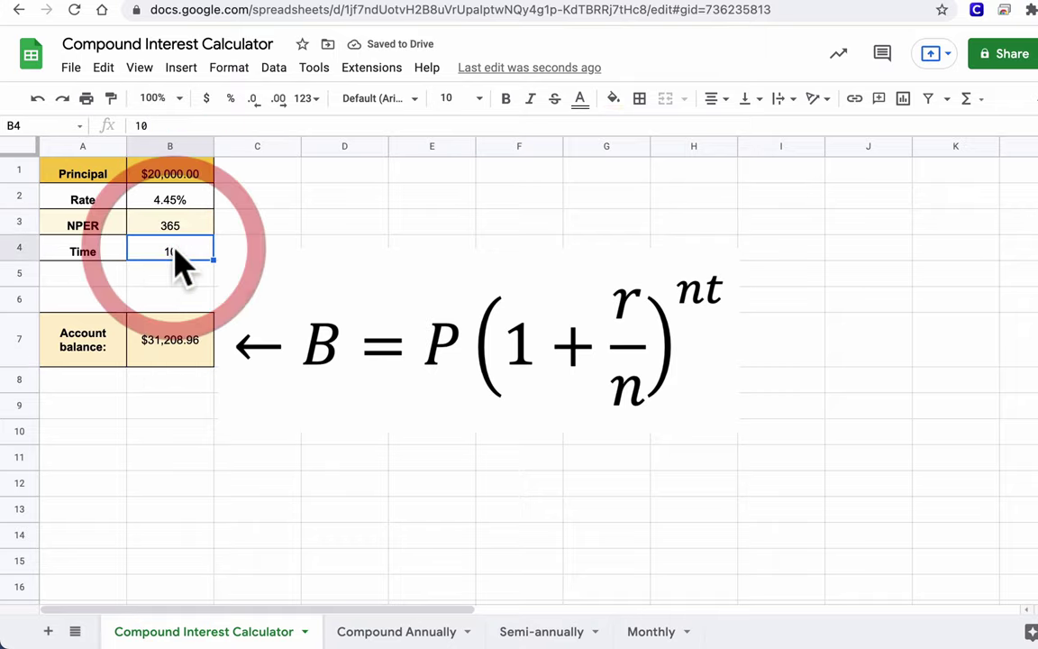
pyautogui.write('20')
pyautogui.press('Return')
pyautogui.click(183, 347)
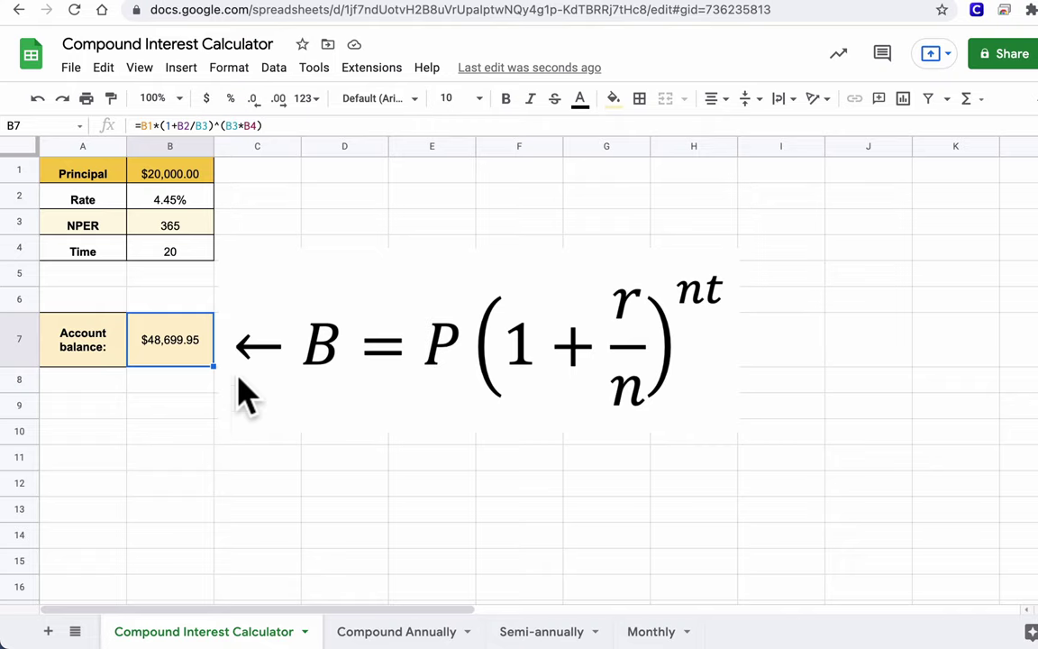
# - Set the Principal to 20000 on the Compound Annually sheet and check the 2035 ending balance
pyautogui.click(359, 633)
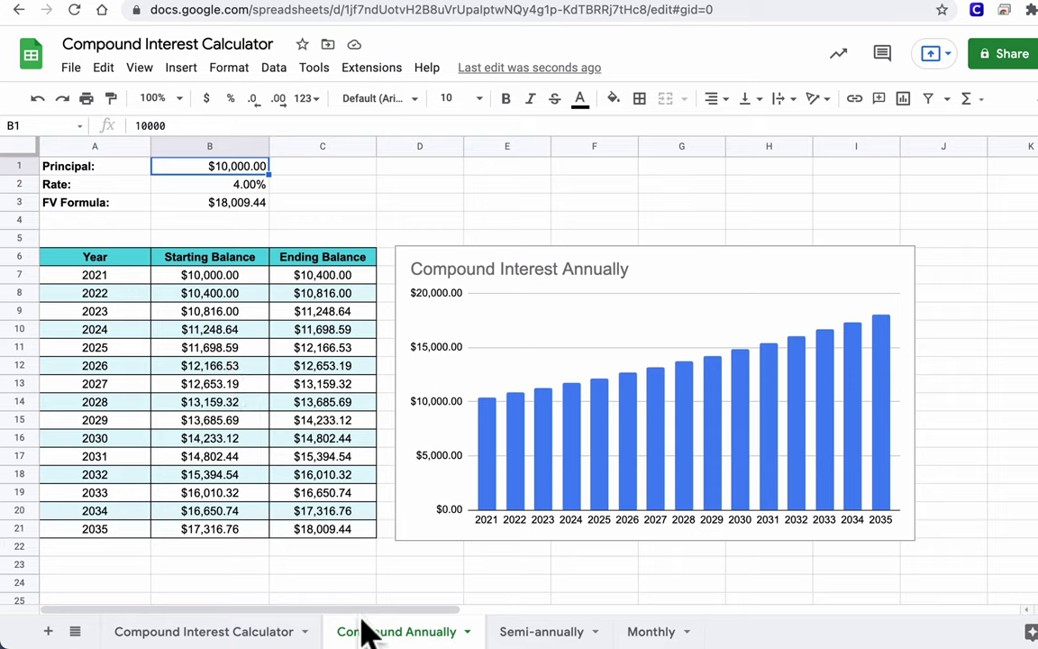
pyautogui.click(96, 275)
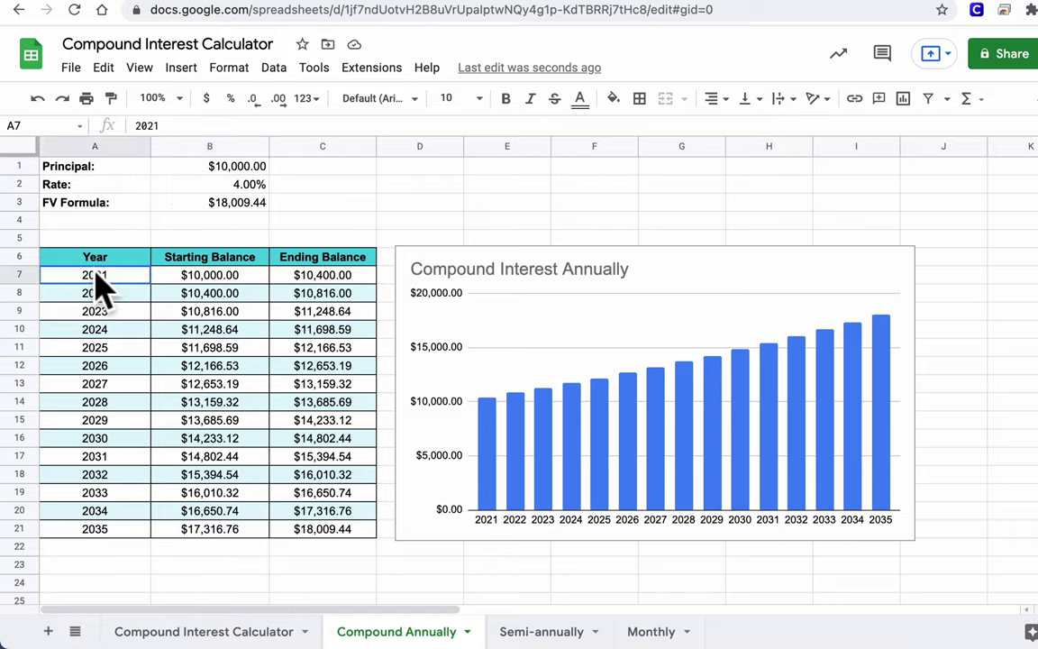
pyautogui.click(113, 532)
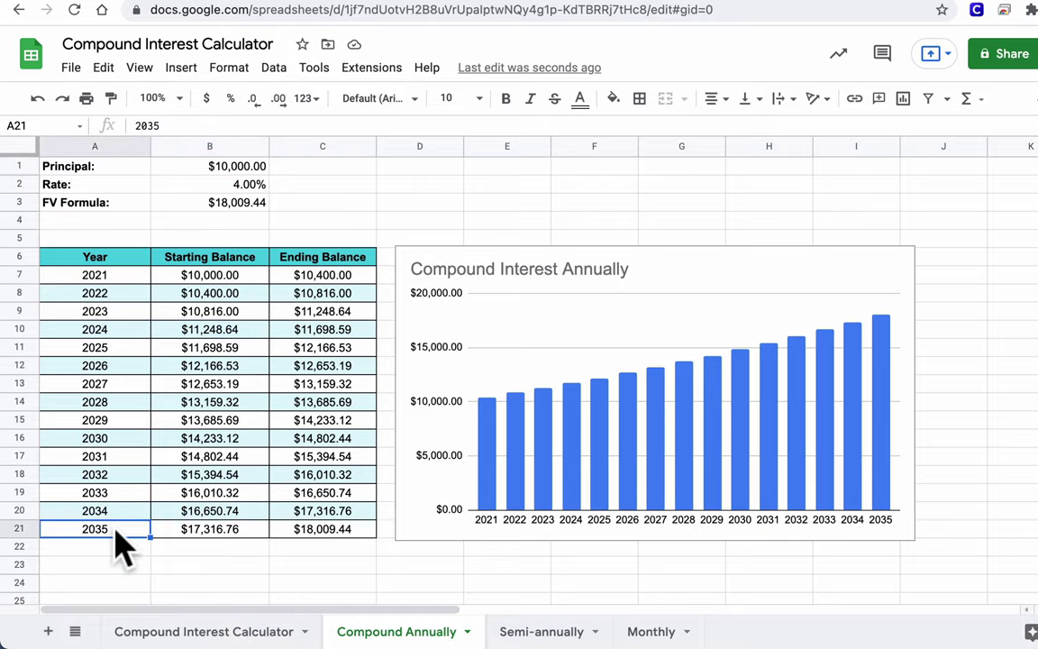
pyautogui.click(221, 185)
pyautogui.click(227, 170)
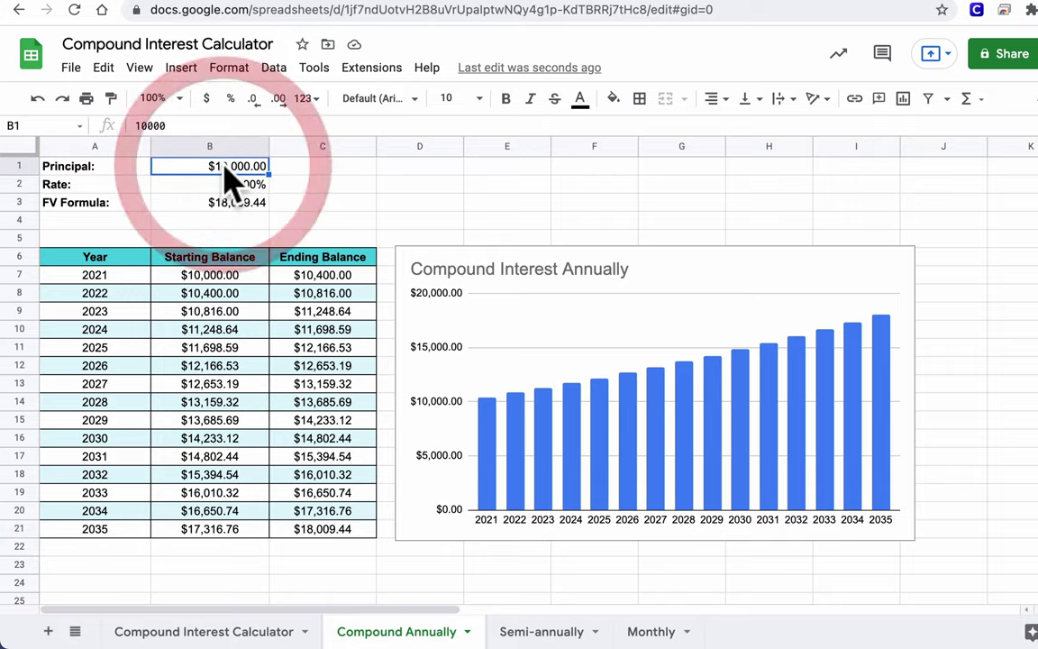
pyautogui.write('20000')
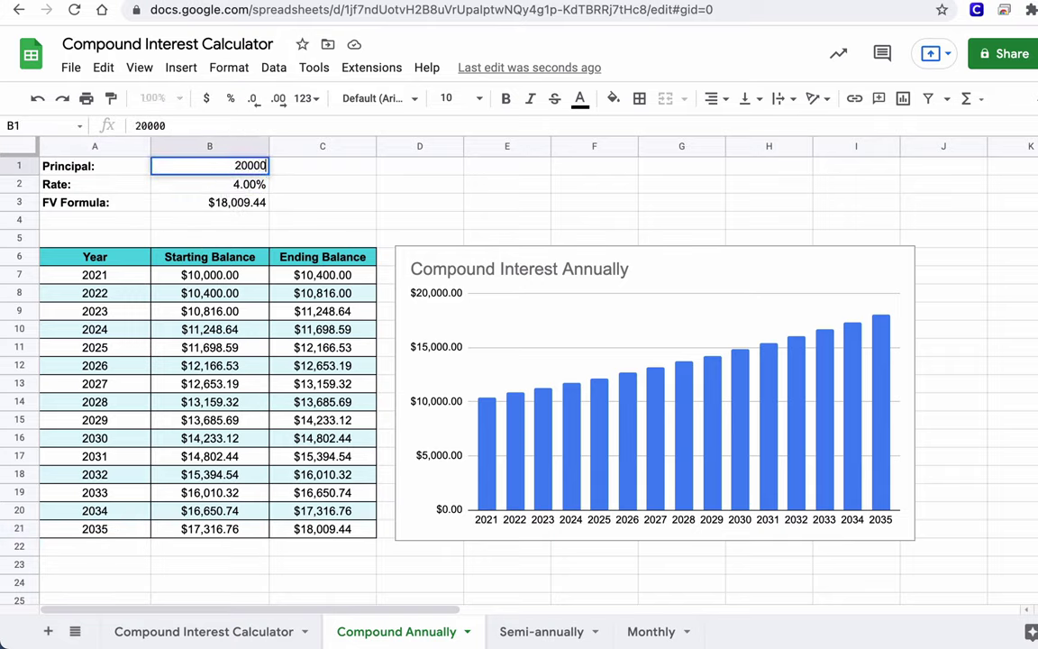
pyautogui.press('Return')
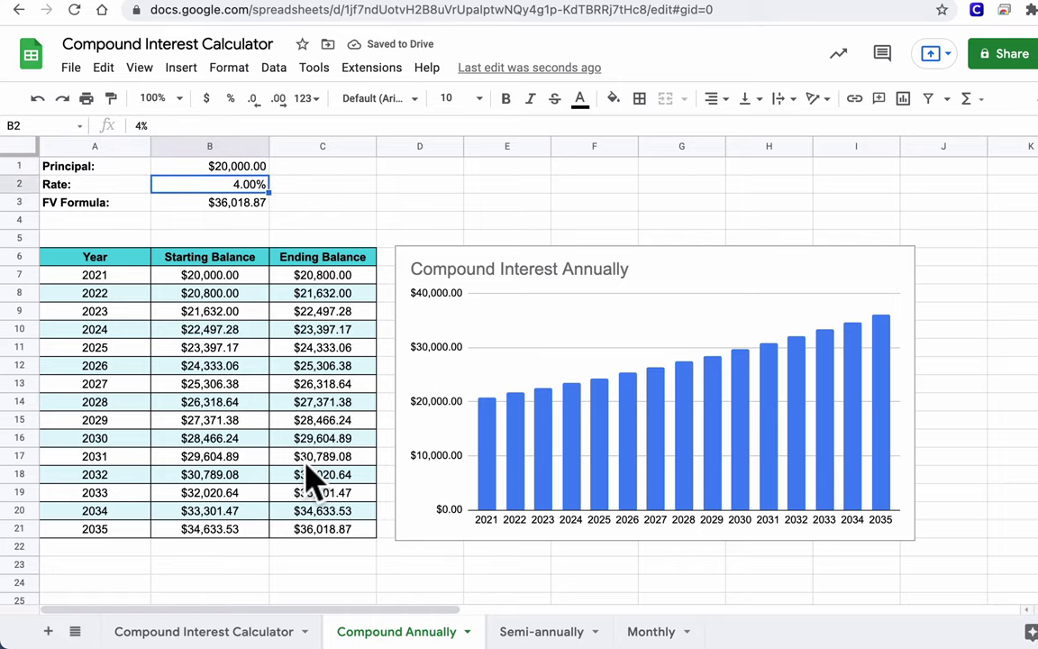
pyautogui.click(324, 532)
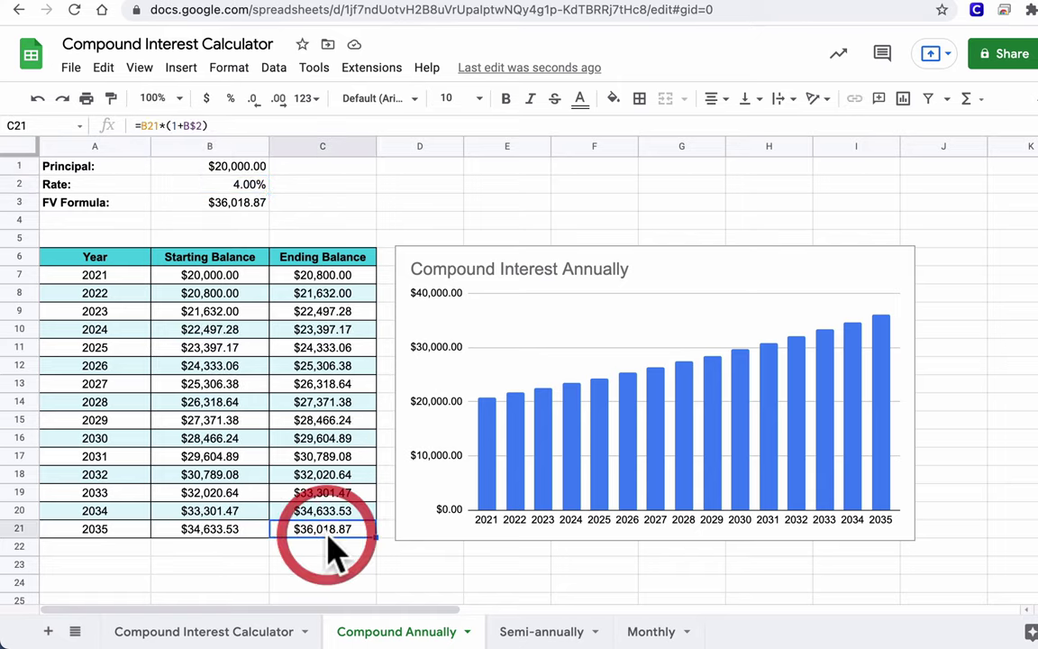
# - Set the Rate to 6% on the Compound Annually sheet
pyautogui.click(242, 186)
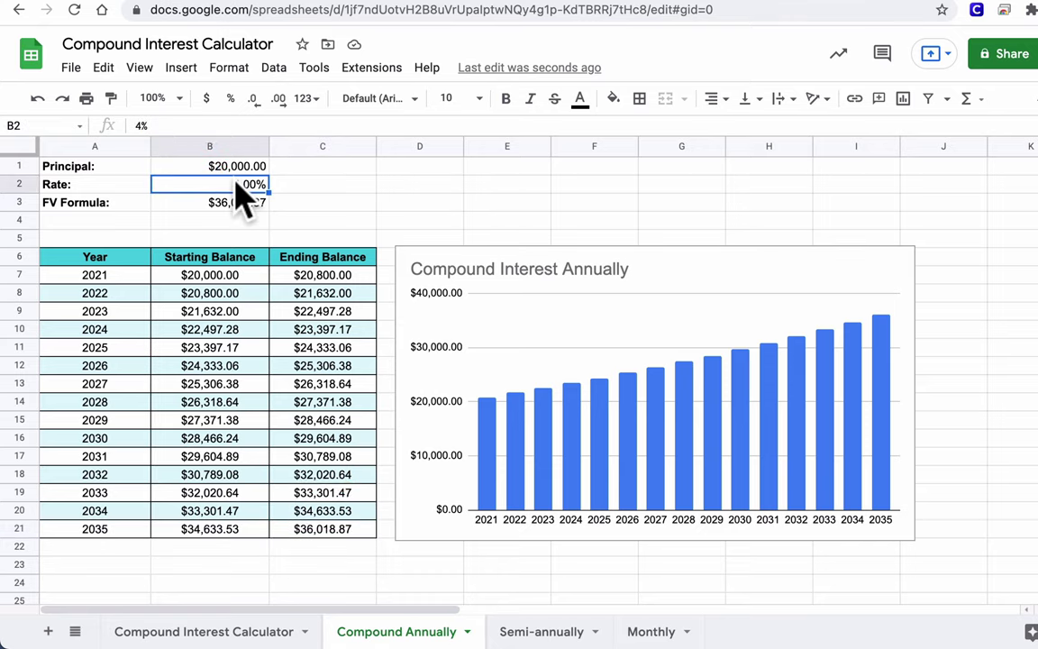
pyautogui.write('6%')
pyautogui.press('Return')
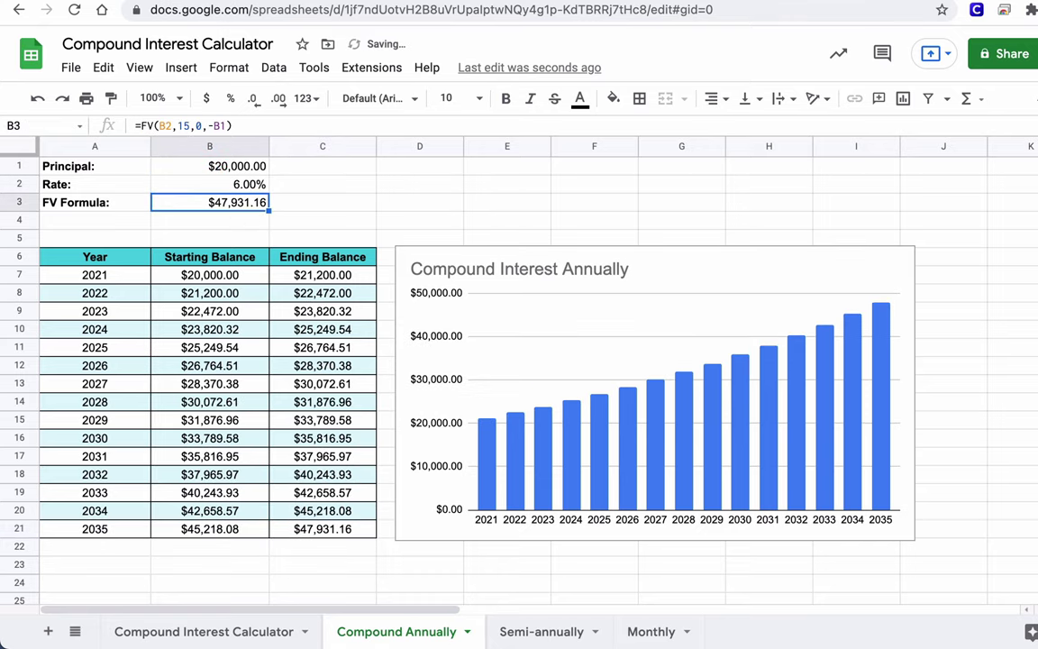
# - Set the Rate to 20% on the Compound Annually sheet
pyautogui.click(210, 184)
pyautogui.write('20%')
pyautogui.press('Return')
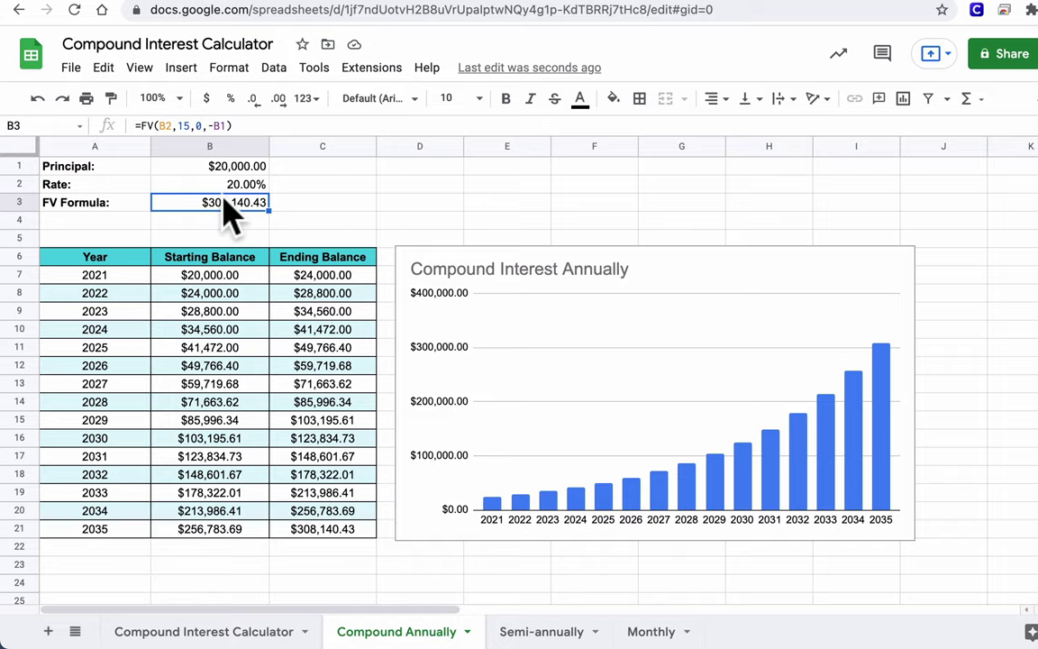
# - Inspect the 2021 starting, 6-month and 12-month balance formulas on the Semi-annually sheet
pyautogui.click(523, 631)
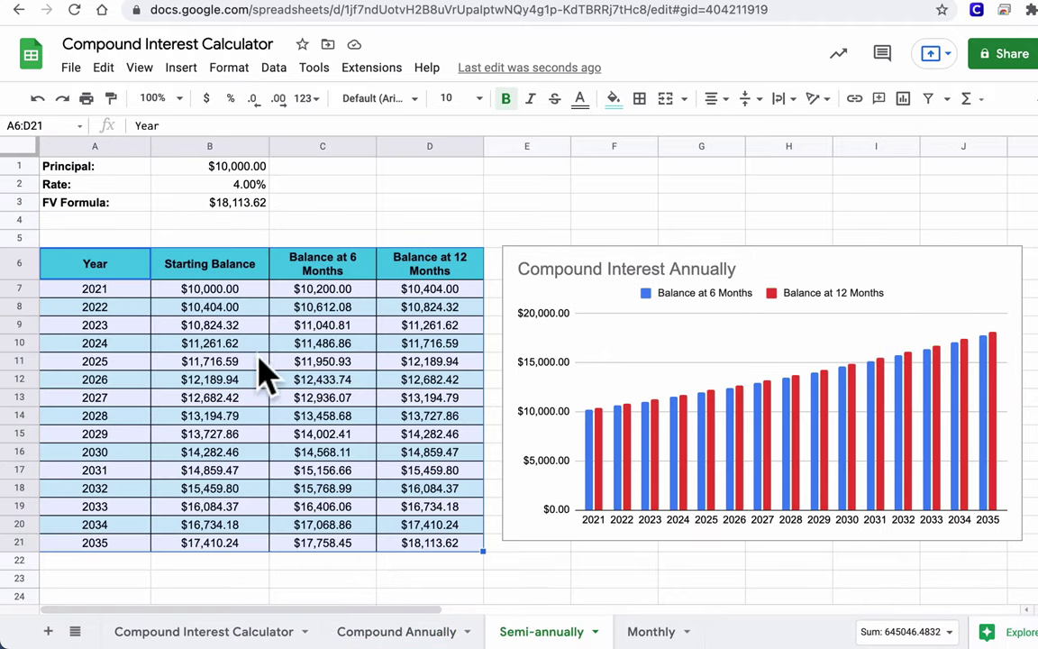
pyautogui.click(209, 288)
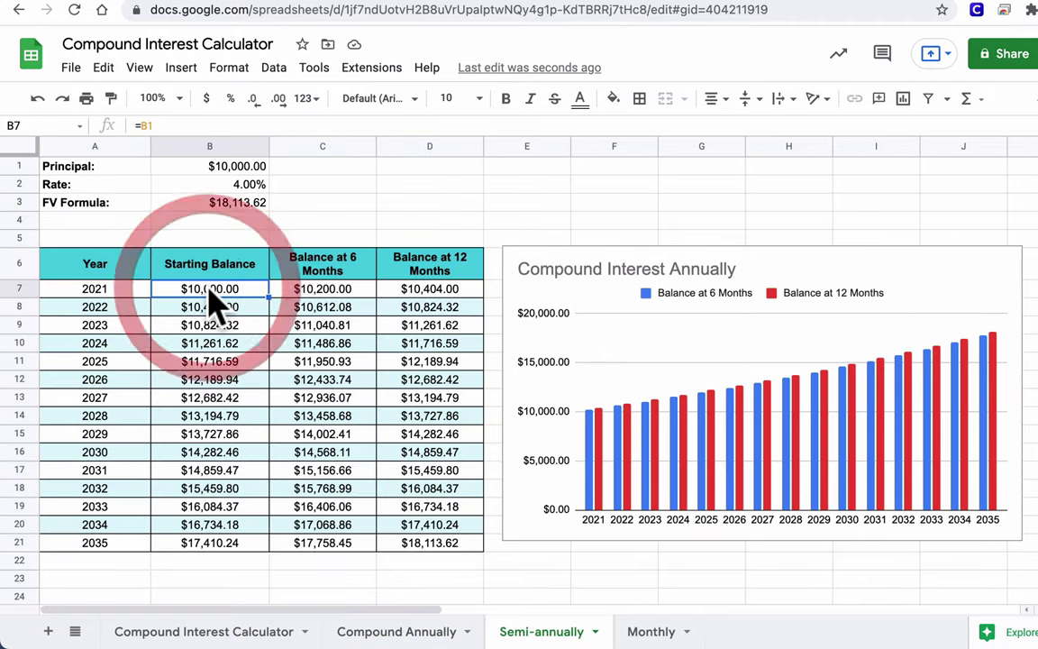
pyautogui.click(311, 291)
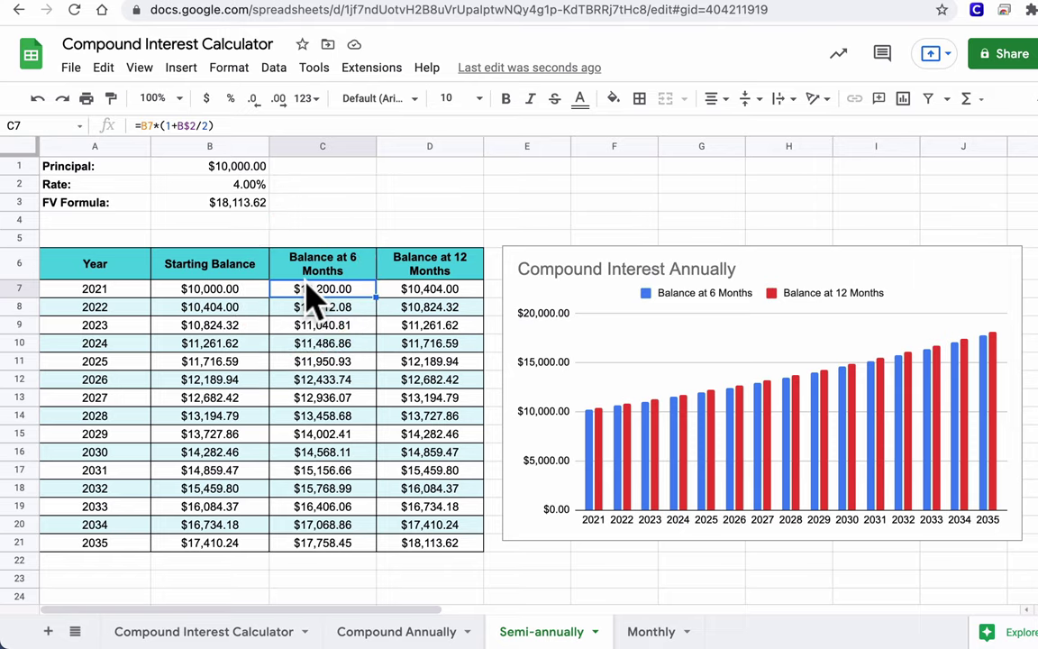
pyautogui.click(407, 293)
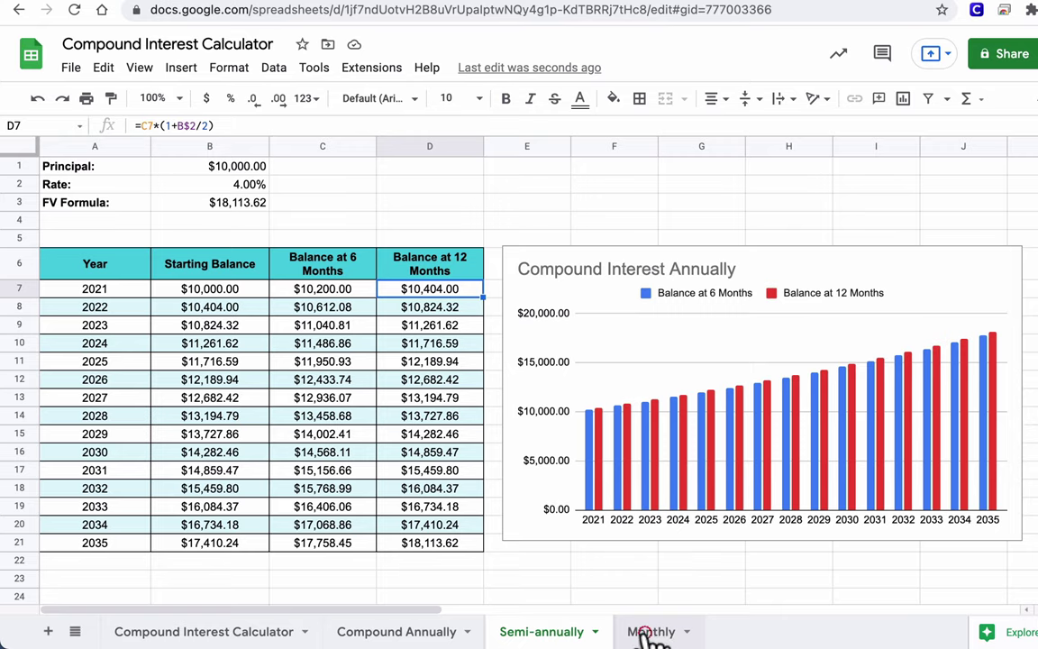
# - Inspect the 2021 row on the Monthly sheet from the starting balance through the 3-month balance
pyautogui.click(645, 631)
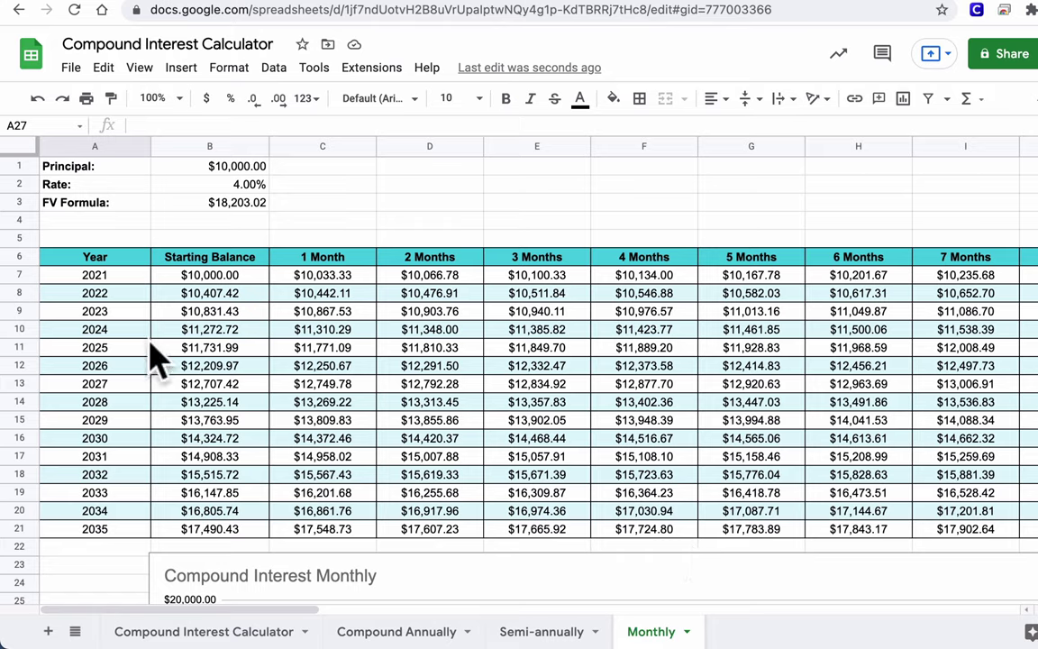
pyautogui.click(23, 275)
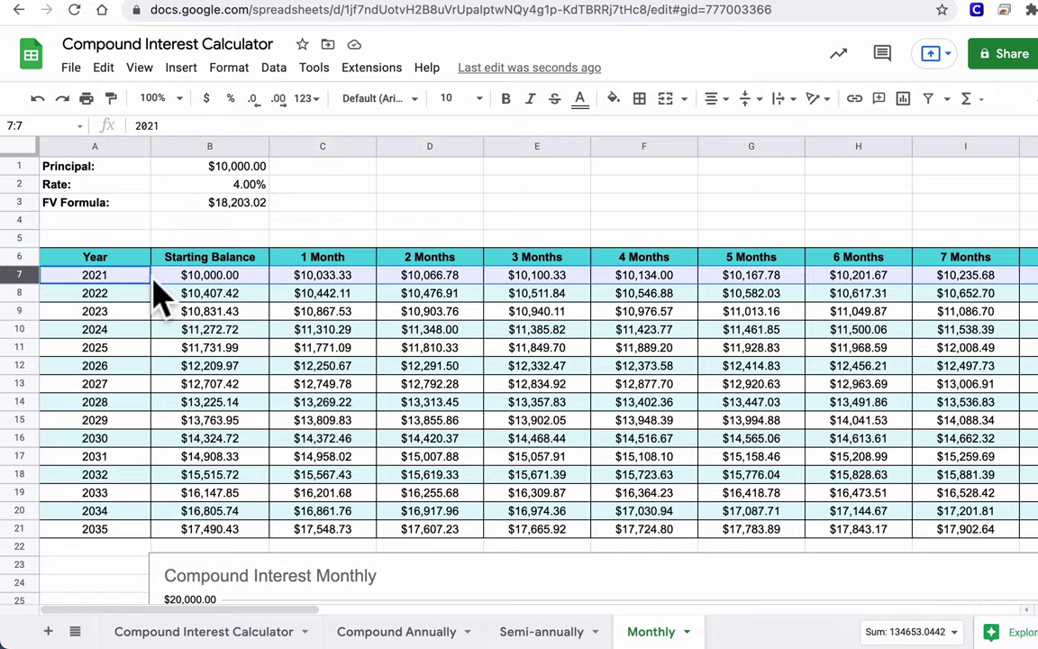
pyautogui.click(221, 263)
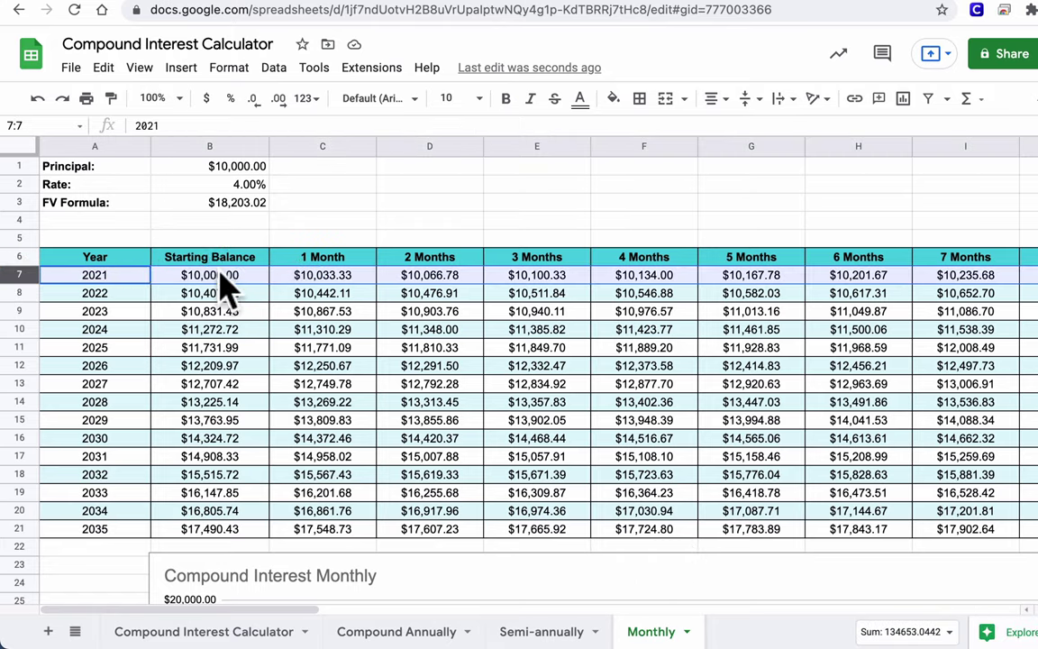
pyautogui.click(220, 277)
pyautogui.click(298, 275)
pyautogui.click(419, 275)
pyautogui.click(523, 275)
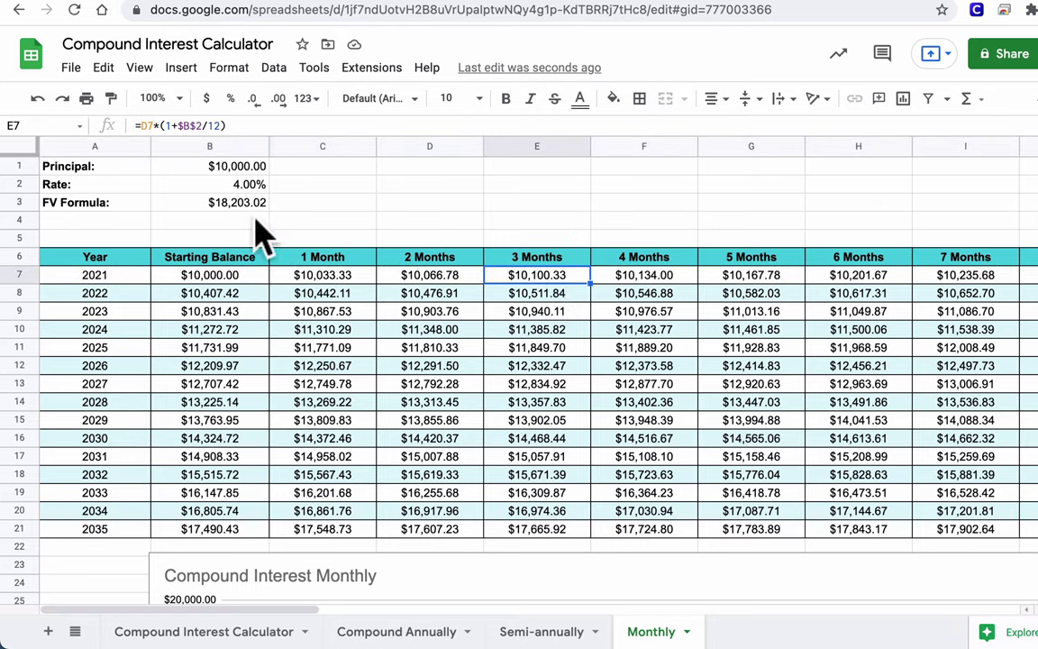
# - Check the Rate cell on the Monthly sheet and trace the 2021 balance formulas from 1 Month to 5 Months
pyautogui.click(242, 187)
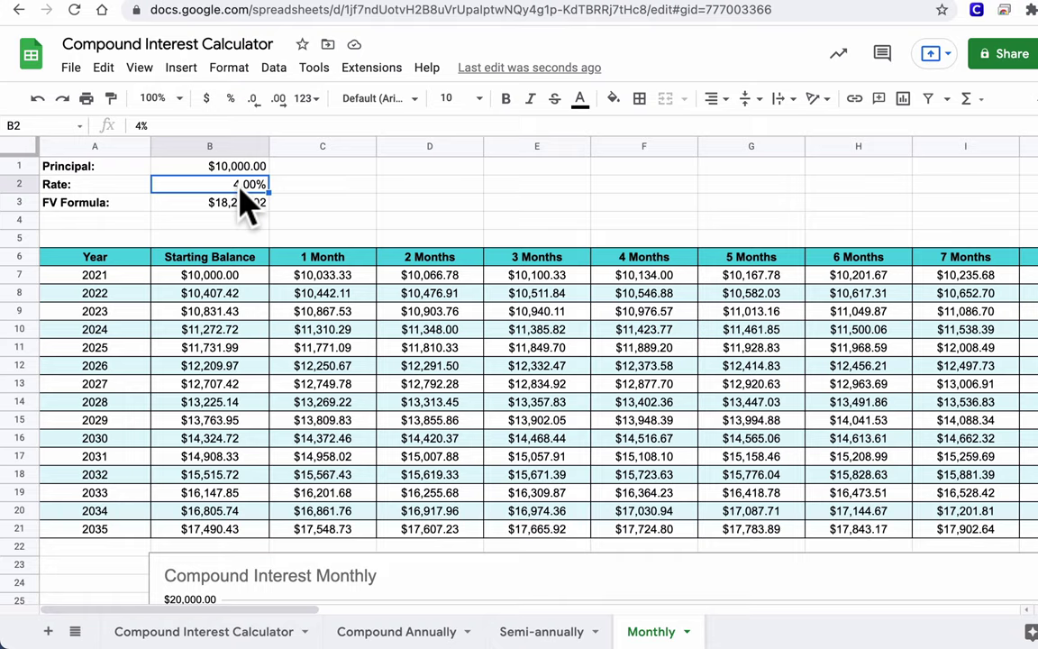
pyautogui.click(336, 276)
pyautogui.click(399, 281)
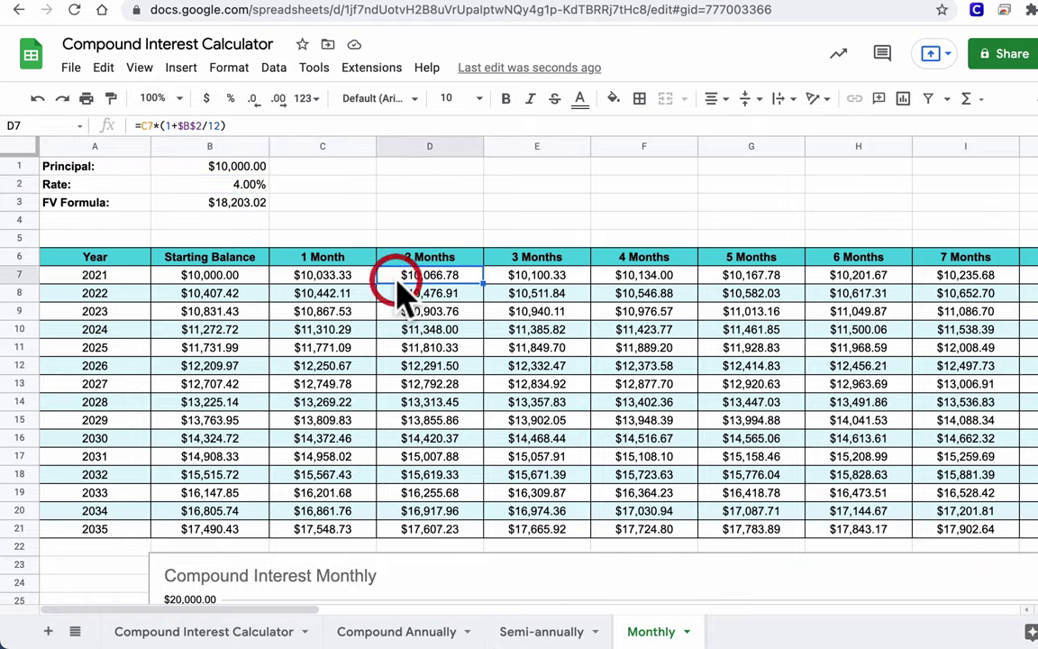
pyautogui.click(504, 275)
pyautogui.click(629, 281)
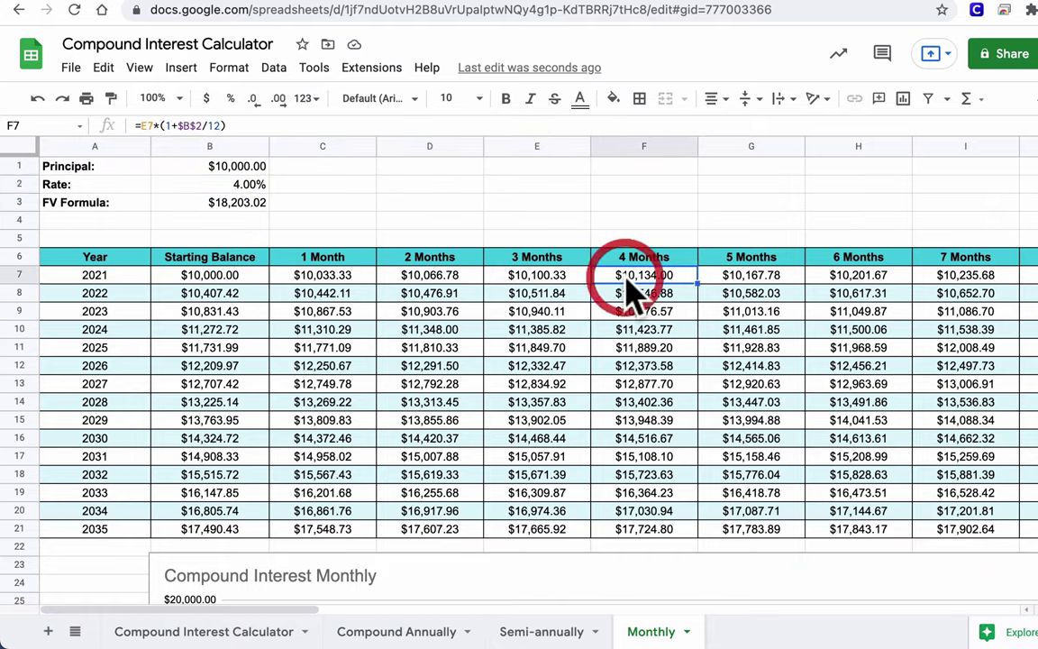
pyautogui.click(735, 285)
# - Look through the remaining month columns and view the Compound Interest Monthly chart below the table
pyautogui.hscroll(5, 737, 286)
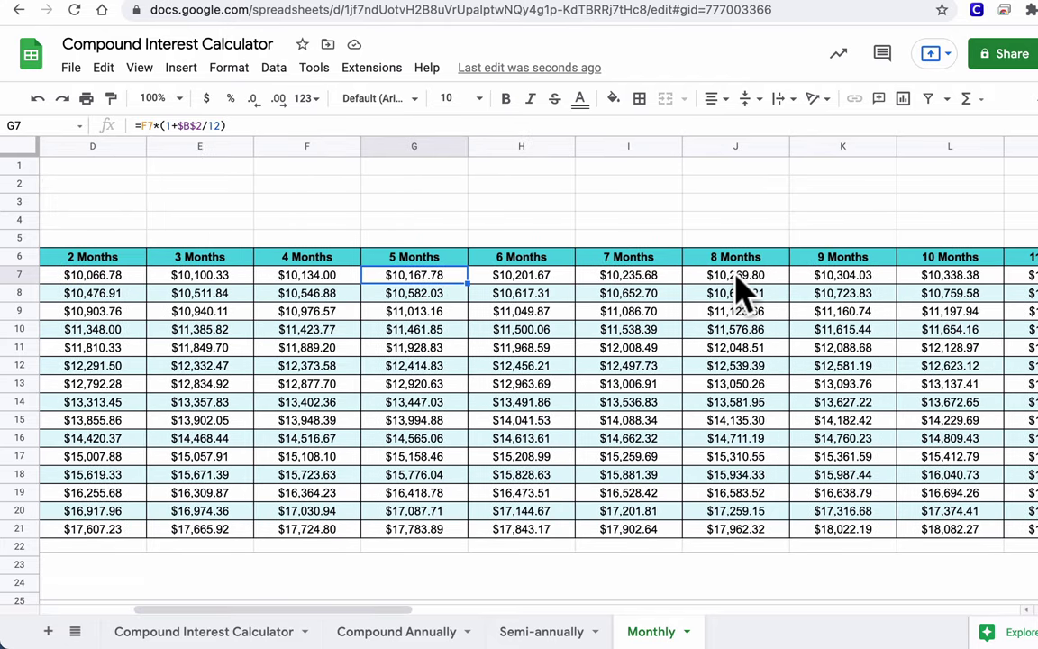
pyautogui.hscroll(3, 737, 286)
pyautogui.hscroll(-5, 731, 285)
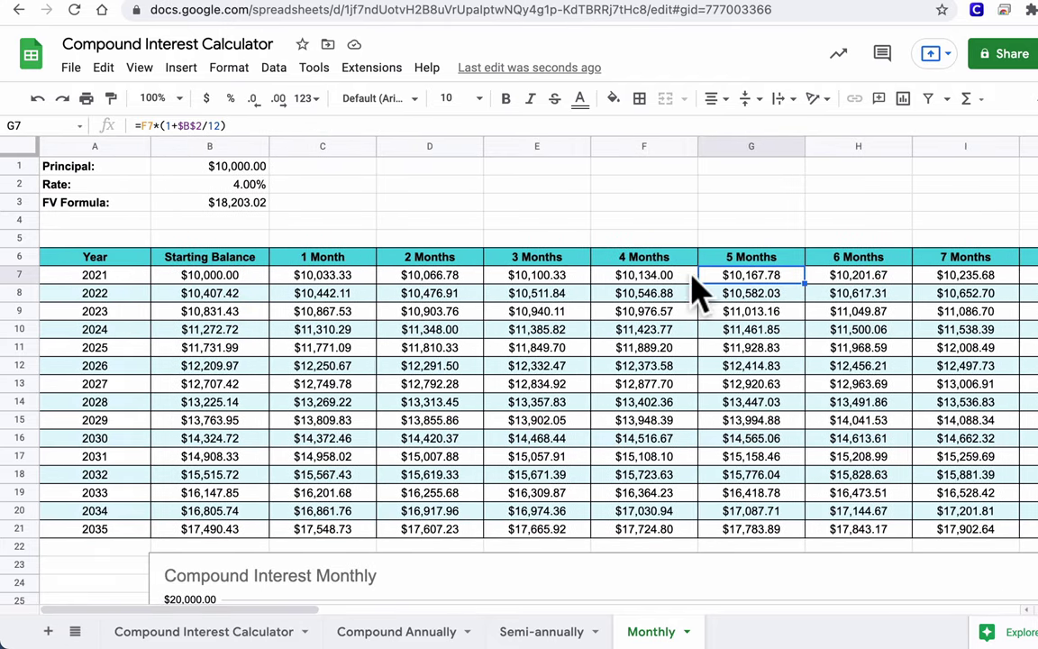
pyautogui.scroll(-1, 471, 287)
pyautogui.scroll(-5, 470, 287)
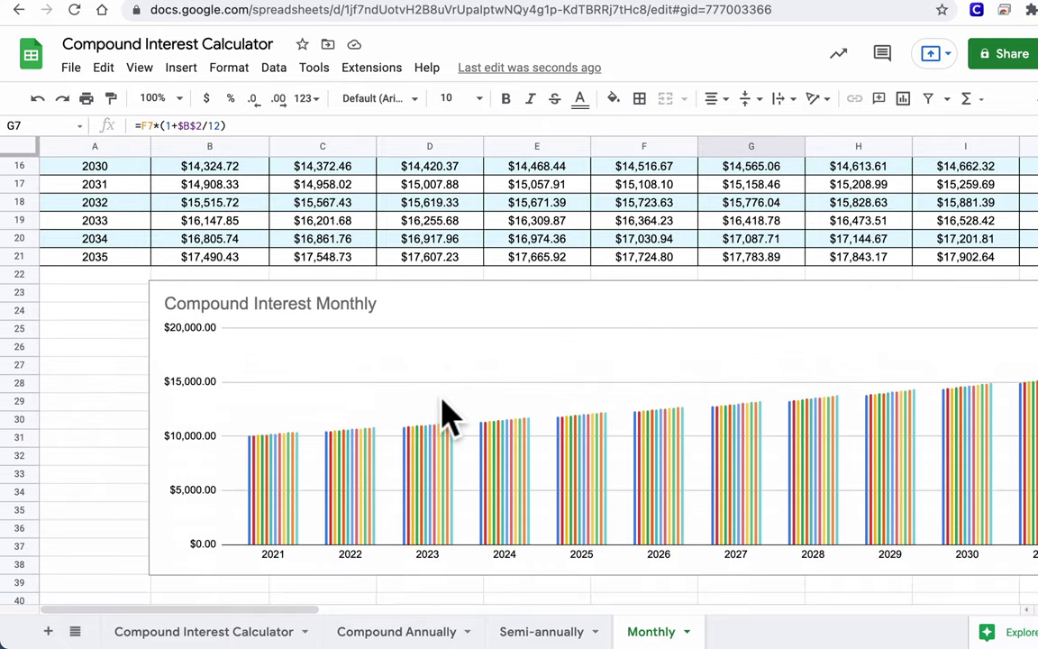
# - View the full Compound Interest Monthly chart and the table above it, and return to the Compound Interest Calculator sheet
pyautogui.hscroll(10, 448, 414)
pyautogui.hscroll(-10, 448, 414)
pyautogui.scroll(5, 320, 446)
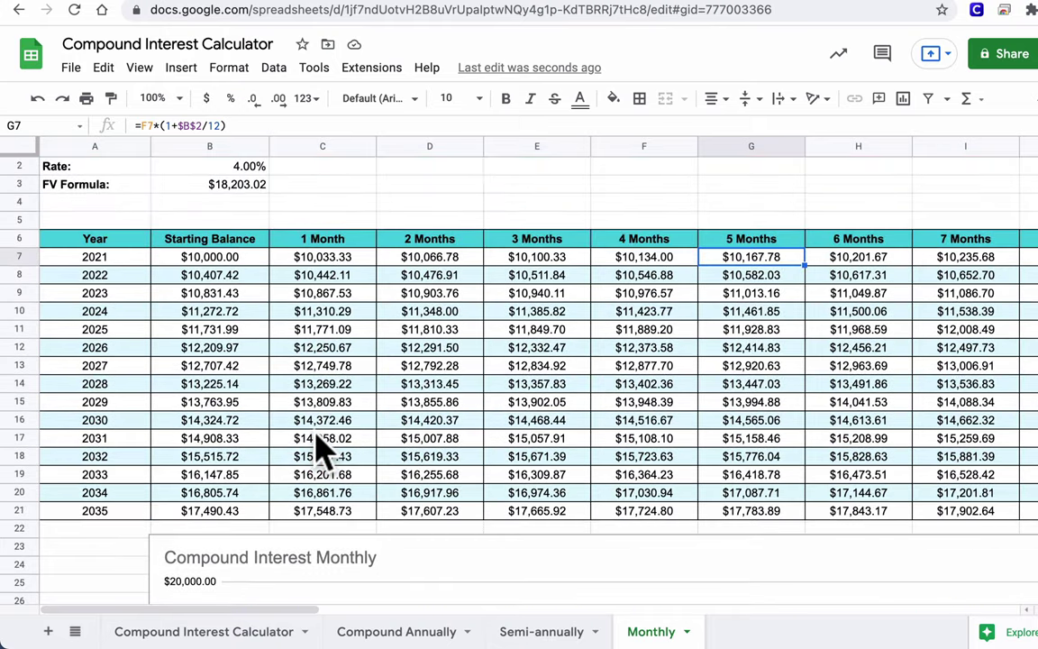
pyautogui.scroll(1, 322, 448)
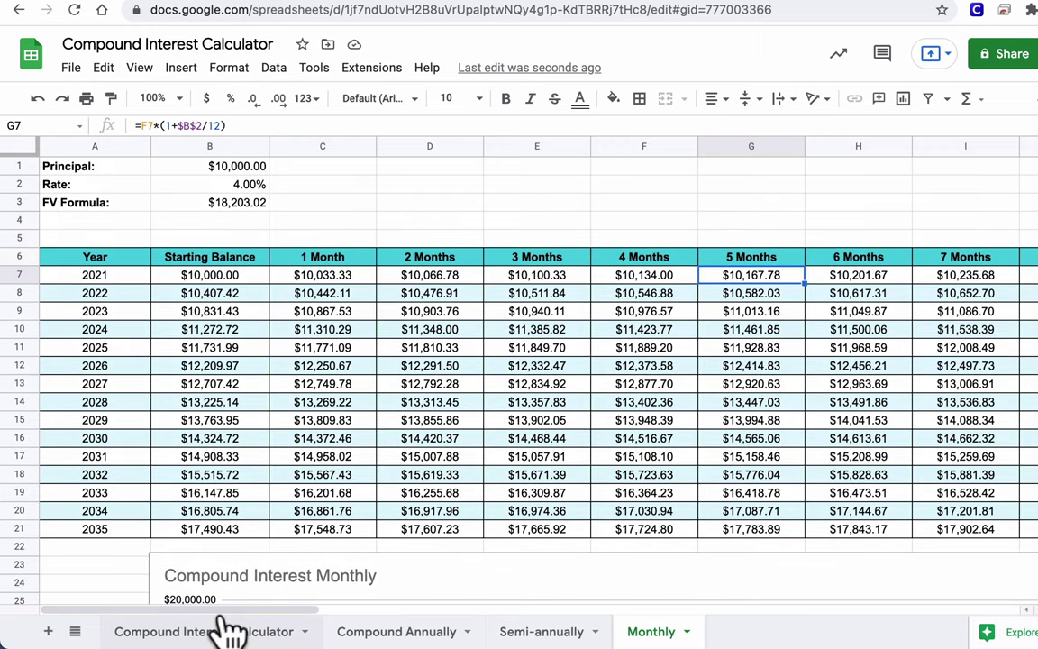
pyautogui.click(177, 637)
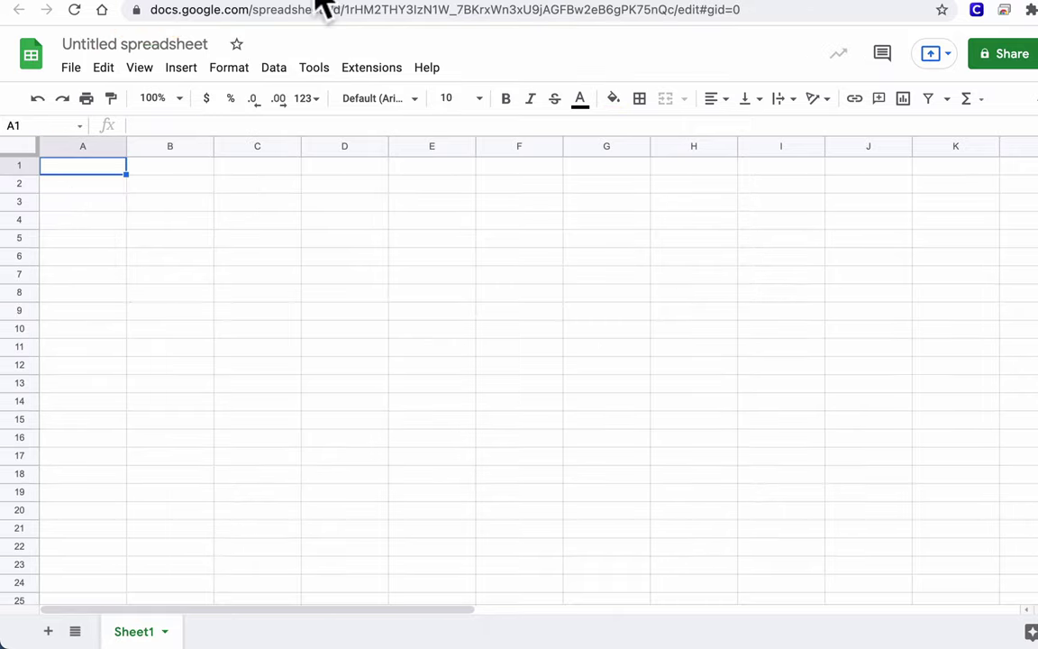
# - In the blank untitled spreadsheet, enter the labels Principal in A1 and Rate in A2
pyautogui.write('Prinicp')
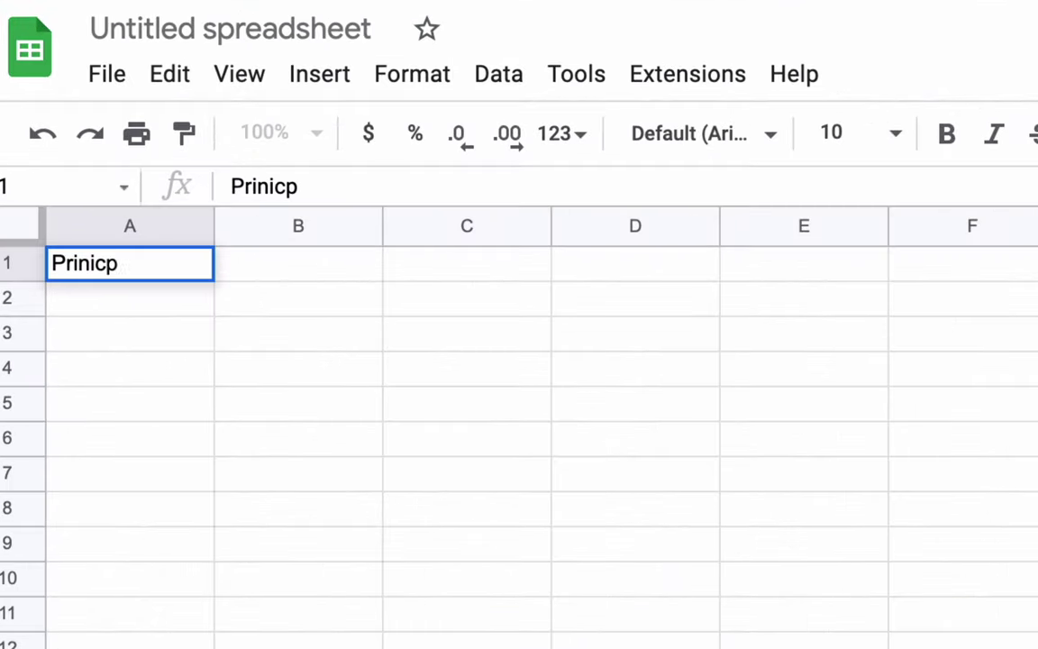
pyautogui.press('BackSpace')
pyautogui.press('BackSpace')
pyautogui.press('BackSpace')
pyautogui.write('cipal')
pyautogui.press('Return')
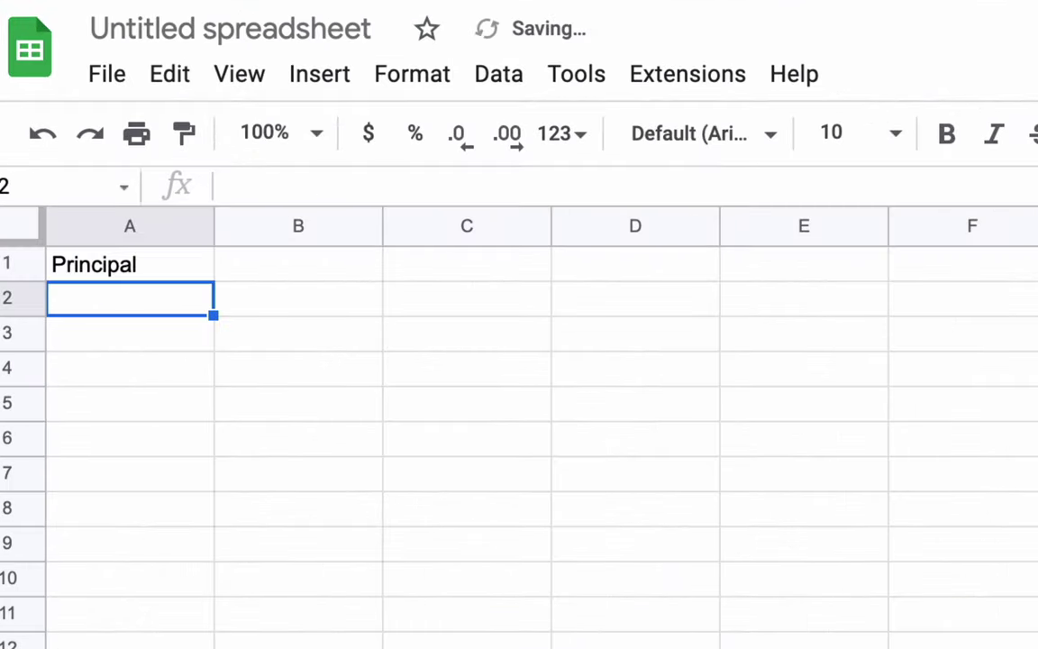
pyautogui.write('Rte')
pyautogui.press('BackSpace')
pyautogui.press('BackSpace')
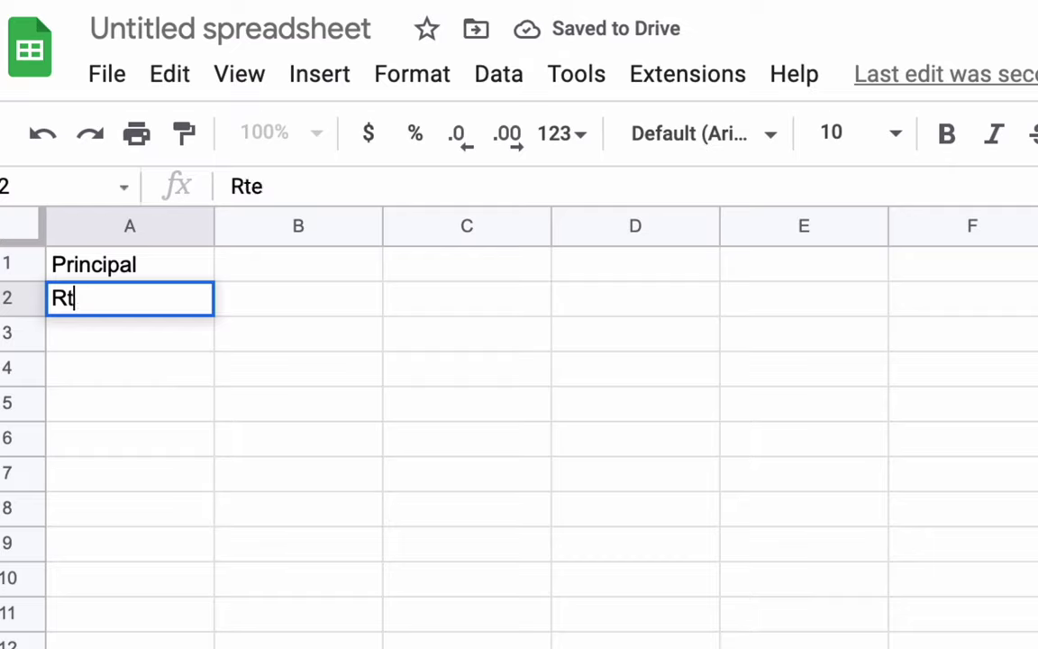
pyautogui.write('ate')
pyautogui.press('Return')
# - Enter the labels NPER in A3 and Time in A4
pyautogui.write('Tim')
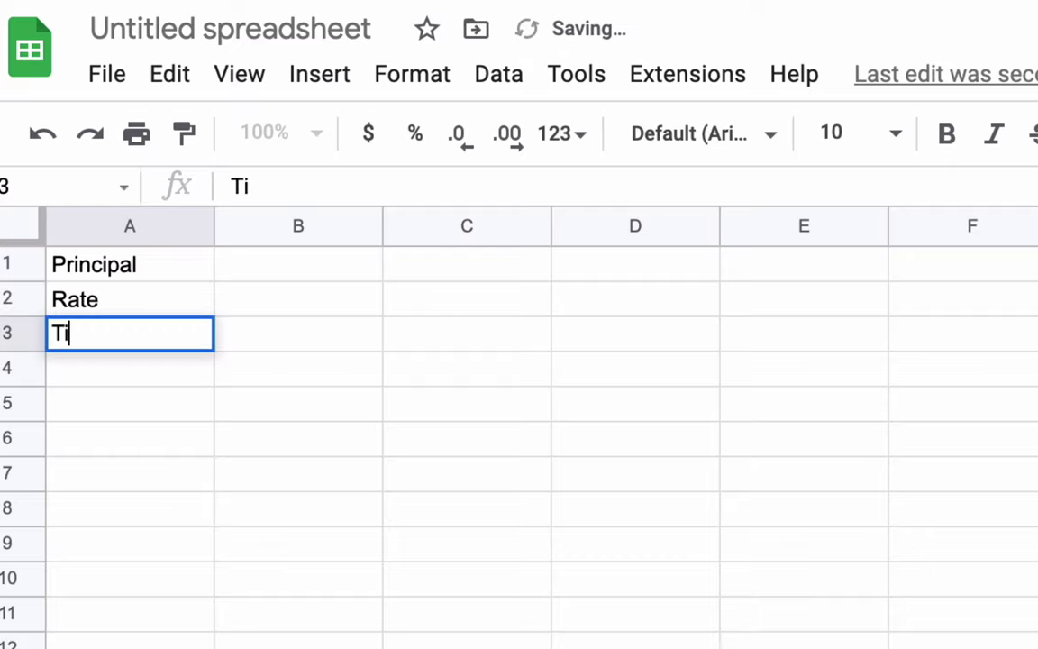
pyautogui.press('BackSpace')
pyautogui.press('BackSpace')
pyautogui.press('BackSpace')
pyautogui.write('NPER')
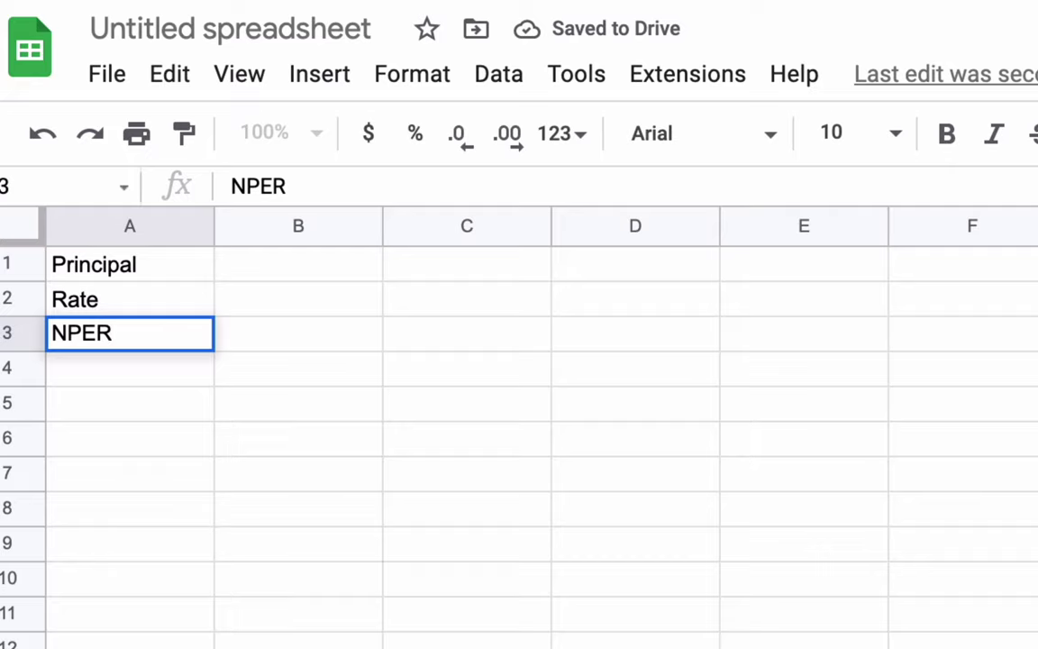
pyautogui.press('Return')
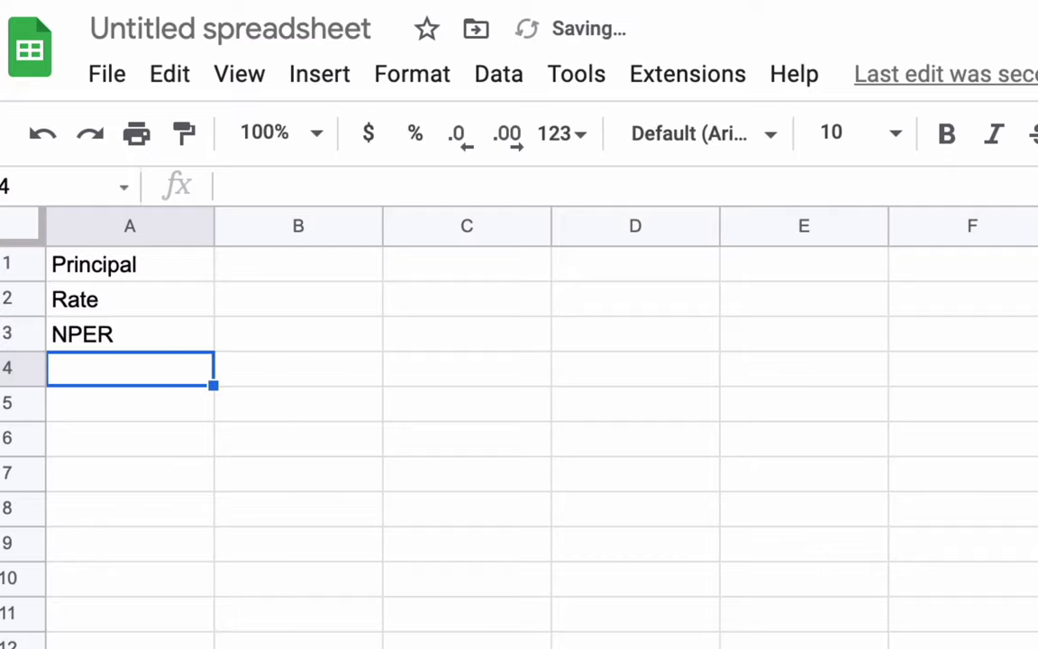
pyautogui.write('Time')
pyautogui.press('Return')
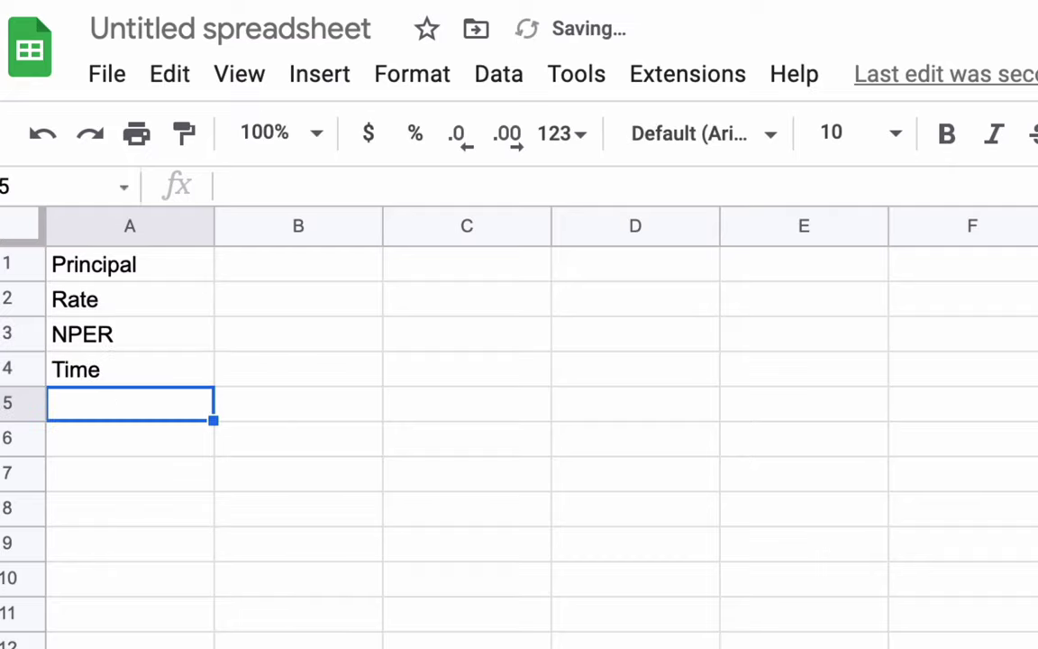
# - Format the Principal value cell B1 as currency and the Rate value cell B2 as percent
pyautogui.press('Right')
pyautogui.press('Up')
pyautogui.press('Up')
pyautogui.press('Up')
pyautogui.press('Up')
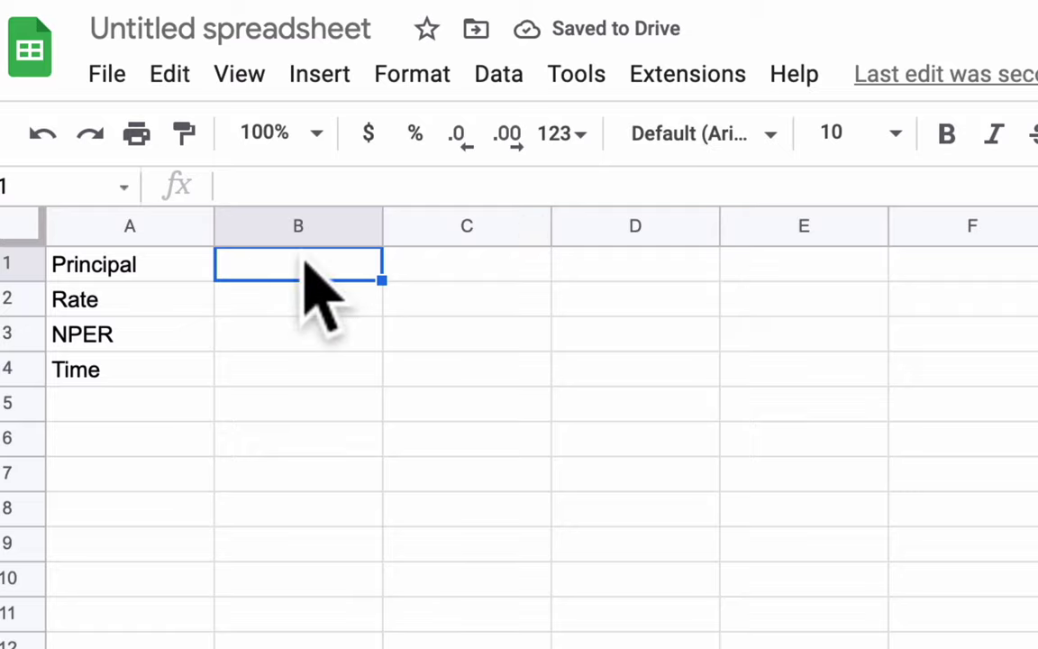
pyautogui.click(368, 137)
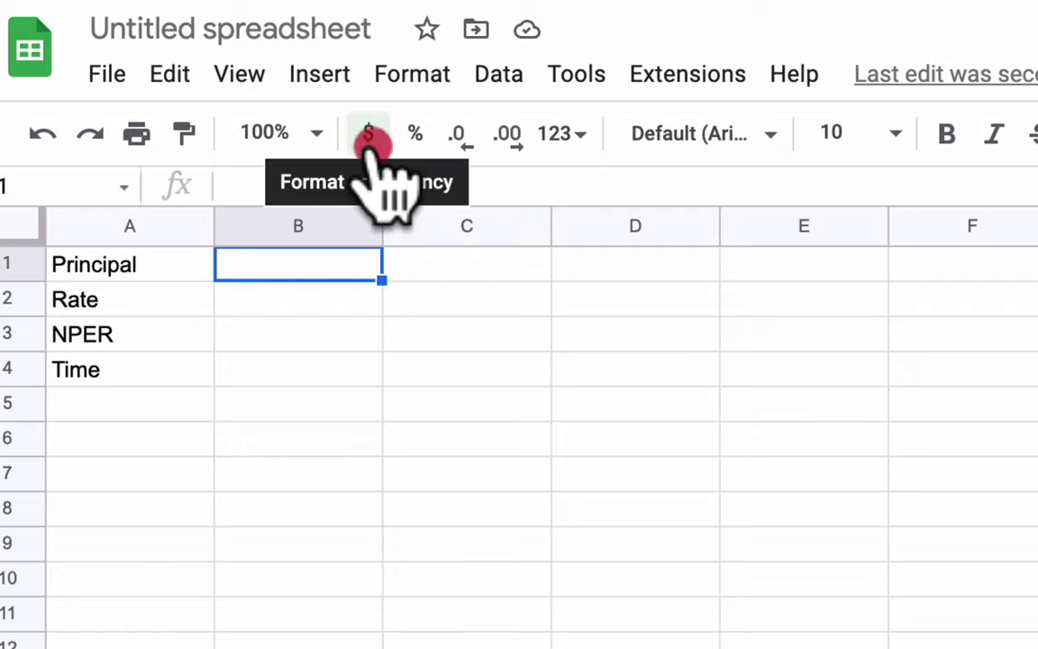
pyautogui.click(321, 292)
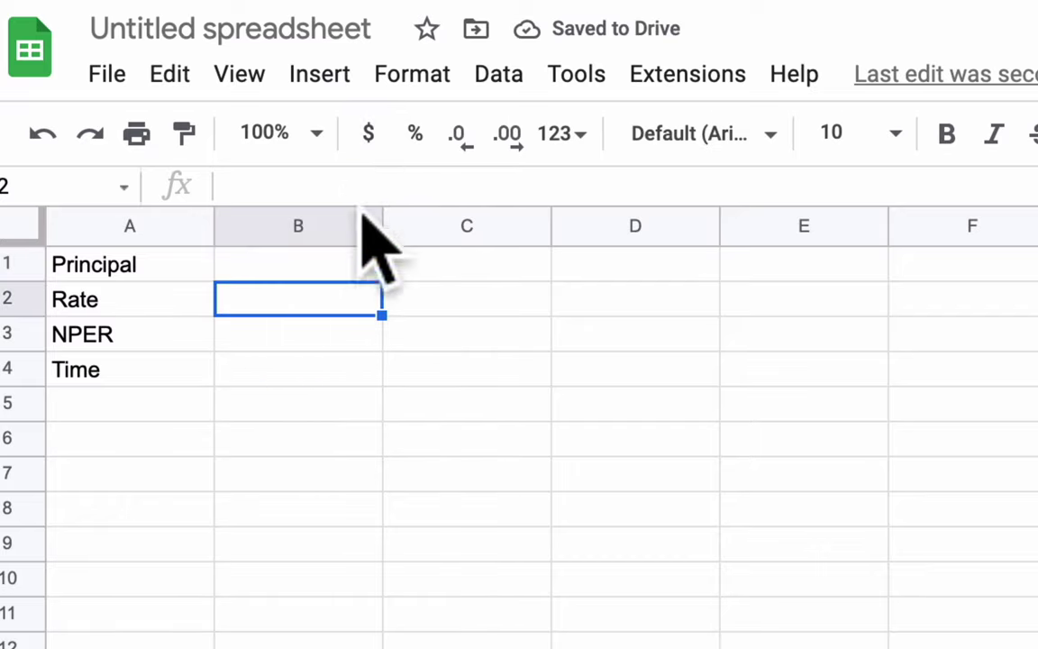
pyautogui.click(416, 137)
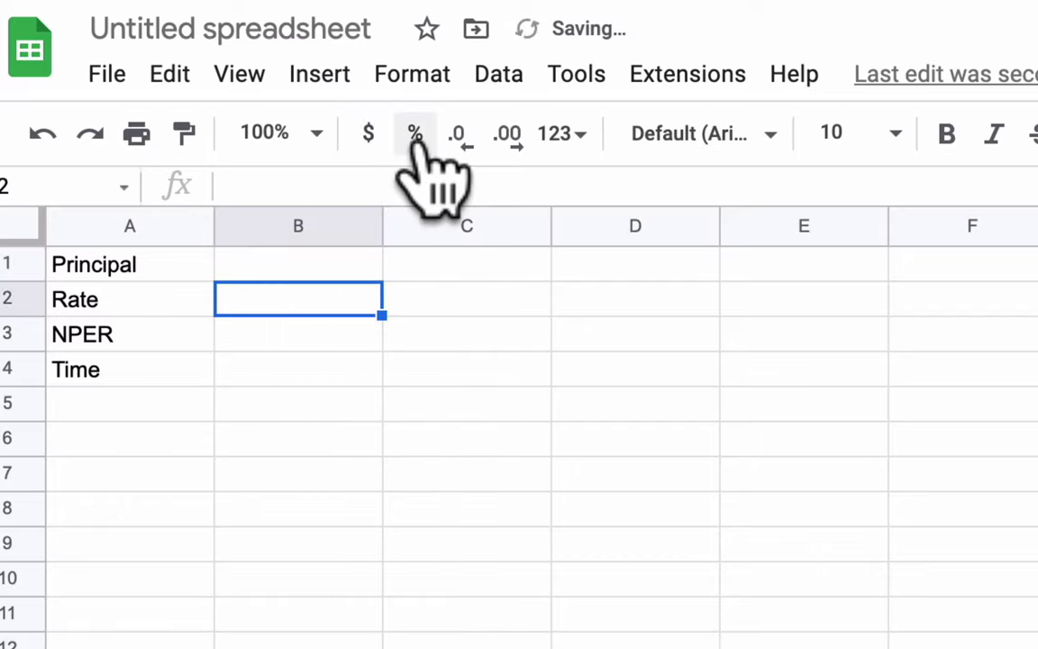
# - Enter 10000 as the principal in B1 and 4% as the rate in B2
pyautogui.click(295, 271)
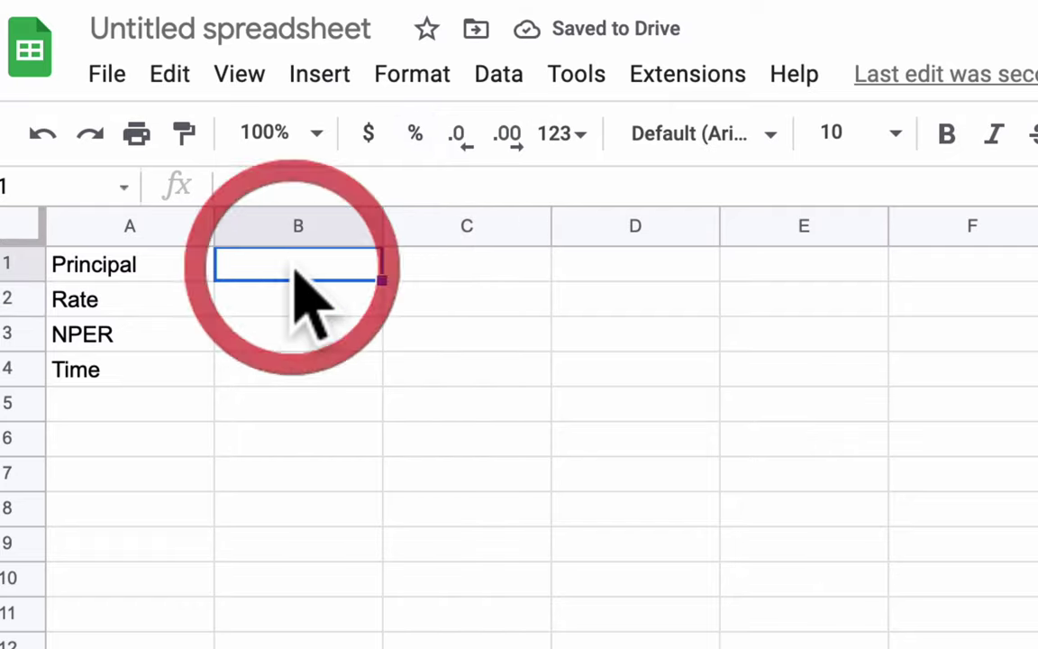
pyautogui.write('10000')
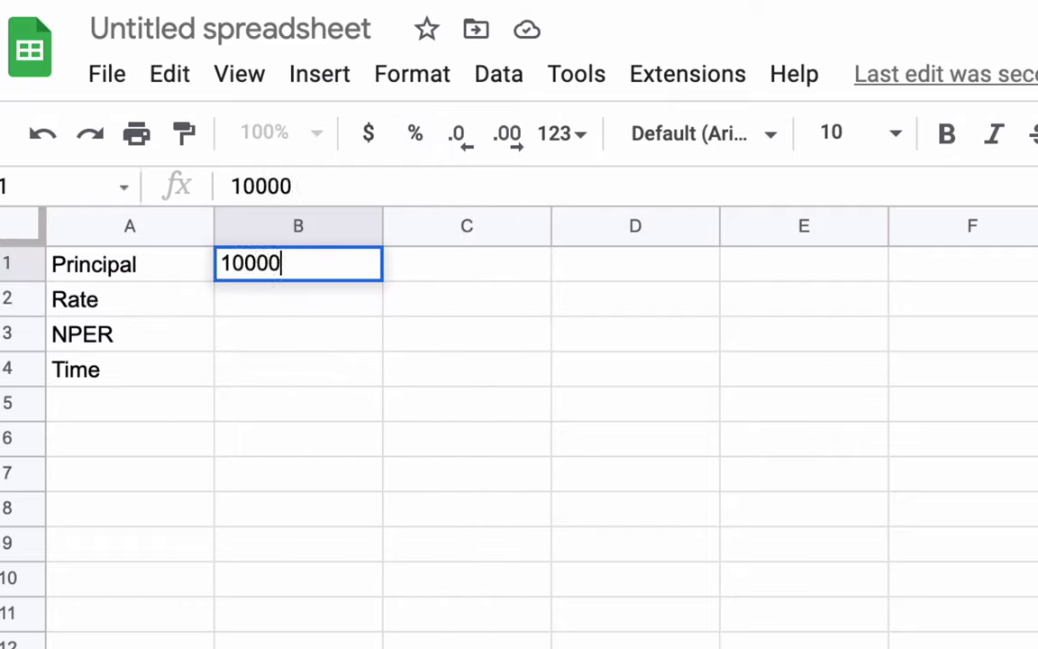
pyautogui.press('Return')
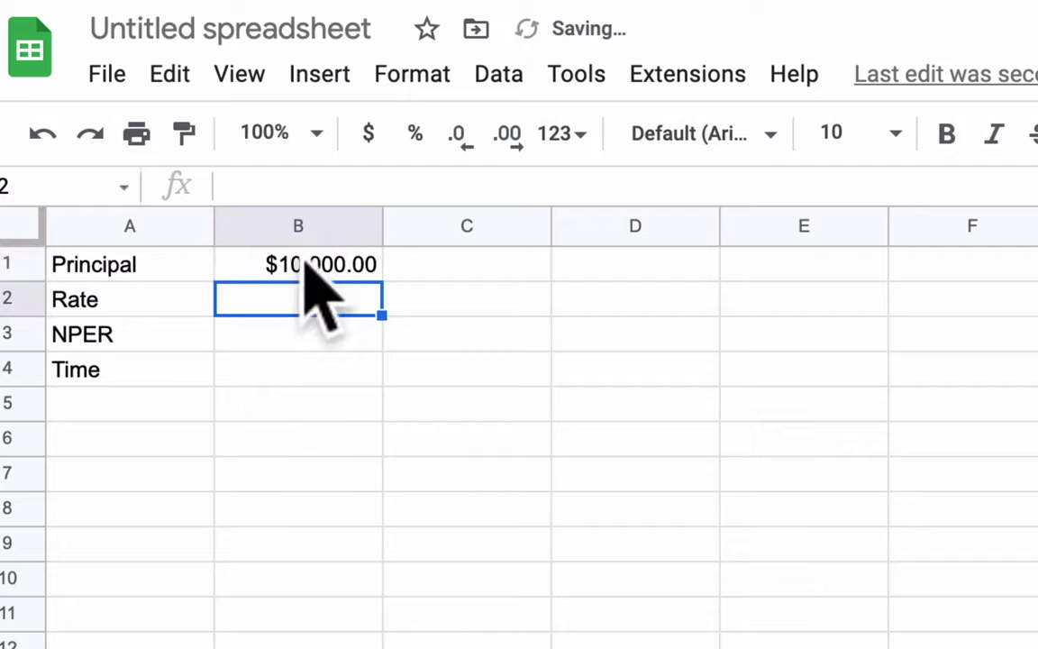
pyautogui.write('4%')
pyautogui.press('Return')
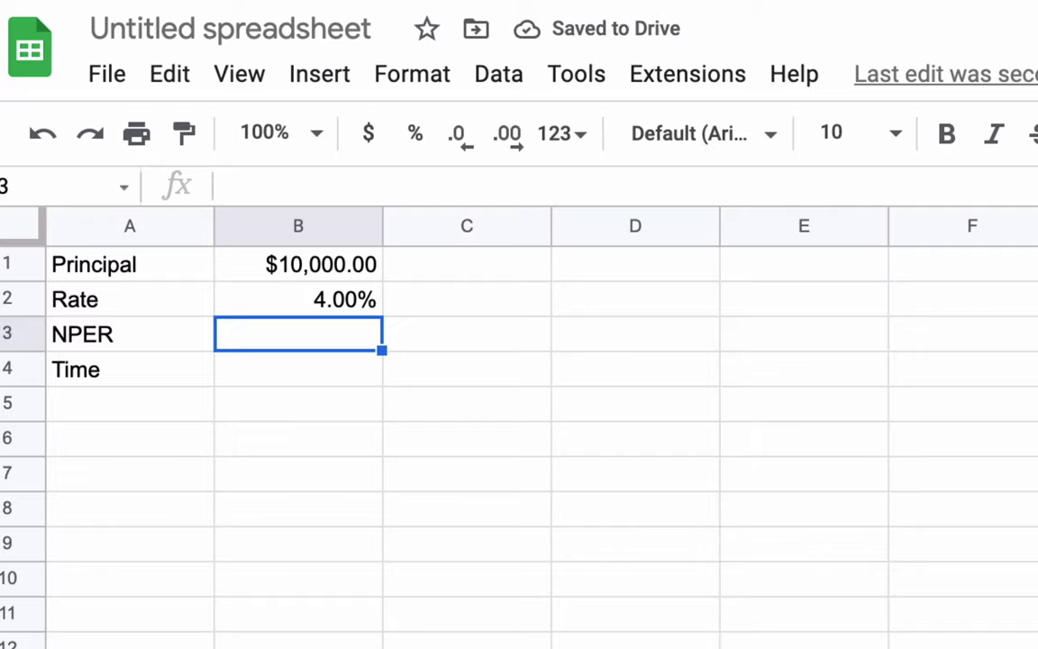
# - Enter 52 as the NPER value in B3 and 10 as the Time value in B4
pyautogui.write('52')
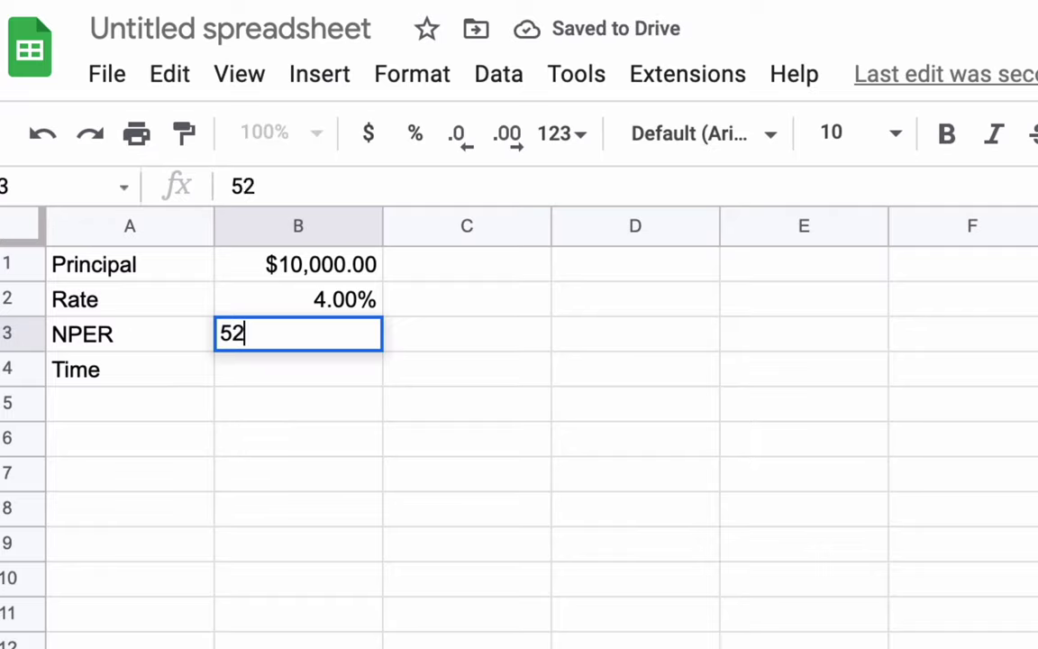
pyautogui.press('Return')
pyautogui.write('10')
pyautogui.press('Return')
# - Enter the label Account Balance in A7, leaving two empty rows below the inputs
pyautogui.press('Down')
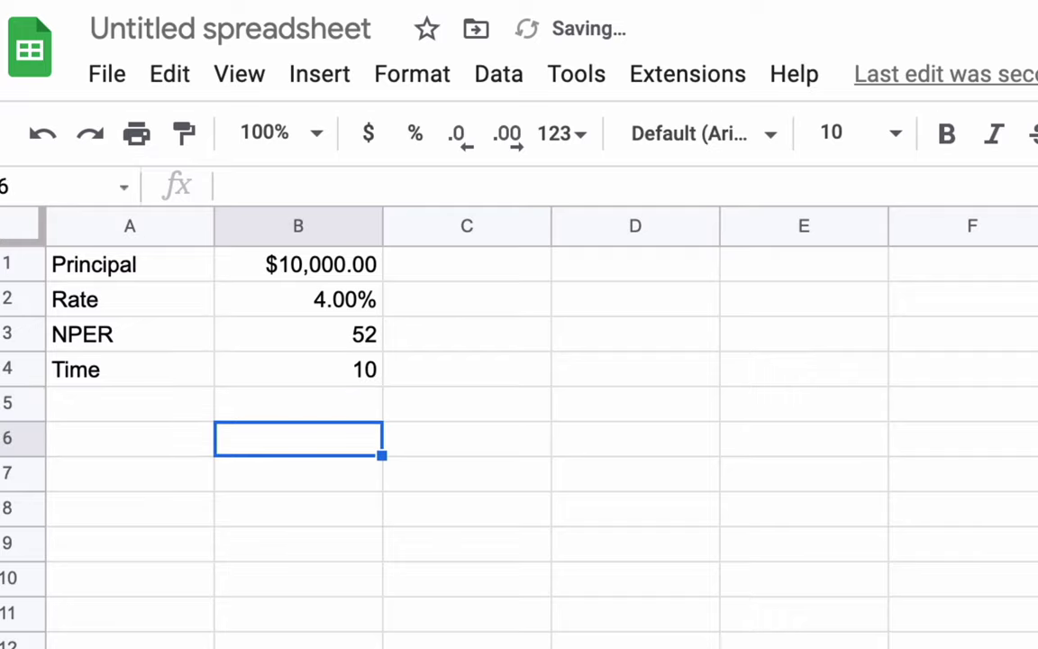
pyautogui.press('Left')
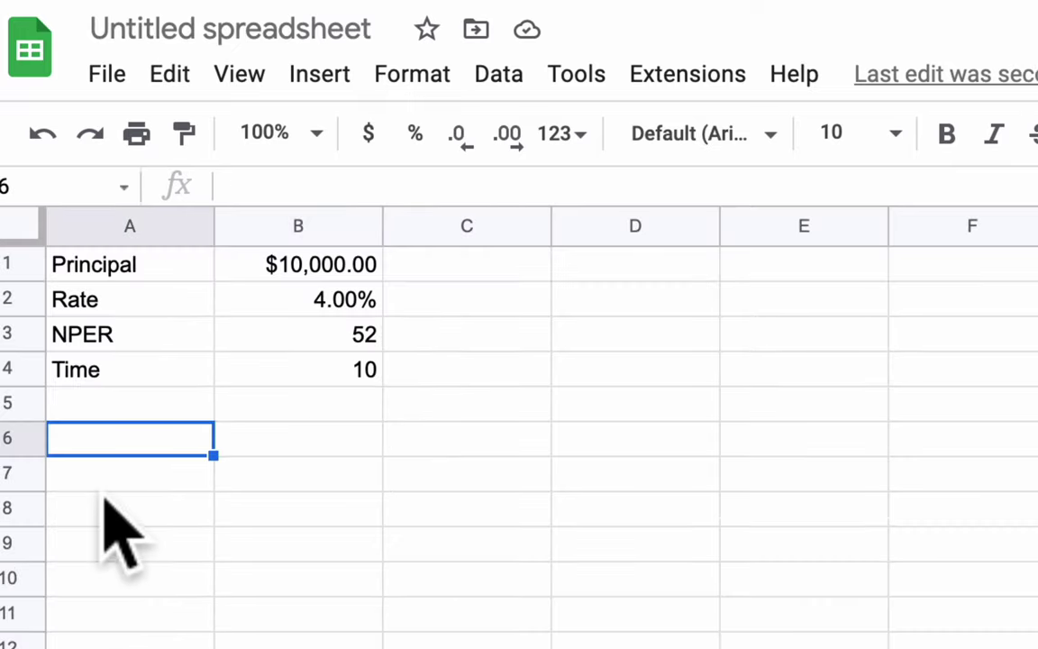
pyautogui.click(99, 476)
pyautogui.write('Account b')
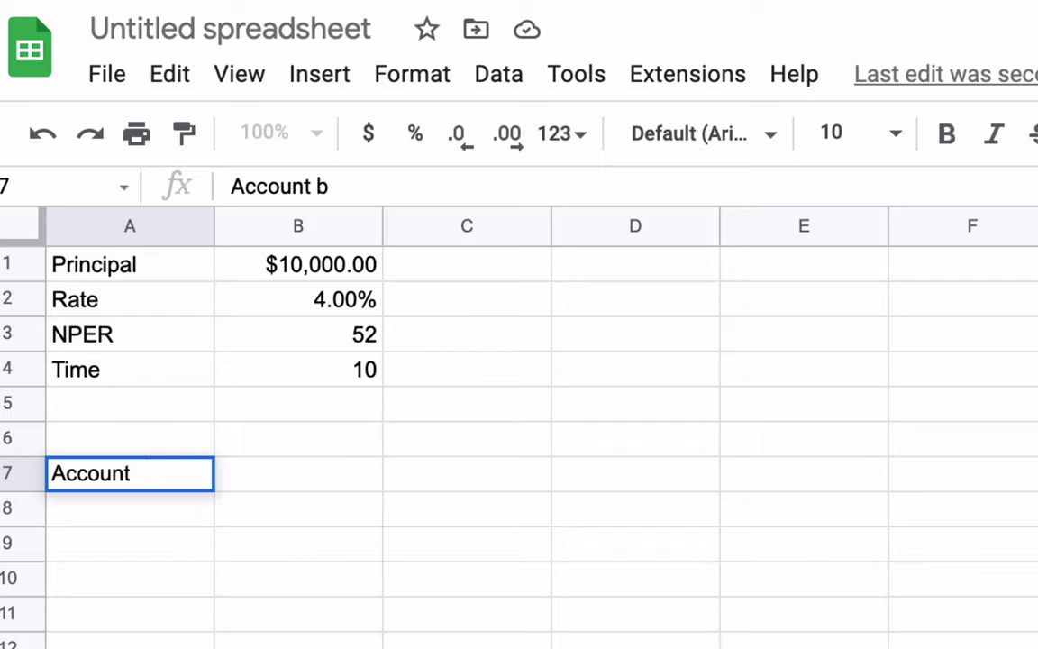
pyautogui.press('BackSpace')
pyautogui.write('Balance')
pyautogui.press('Tab')
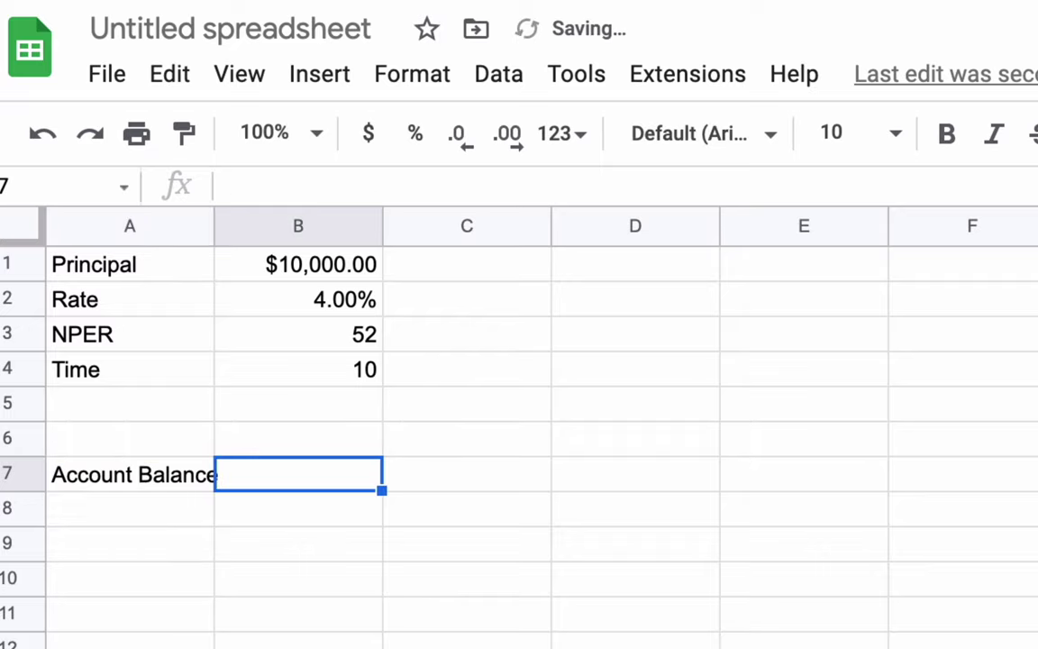
# - Start the account balance formula in B7 with the principal reference and a multiplication, =B1*
pyautogui.write('=')
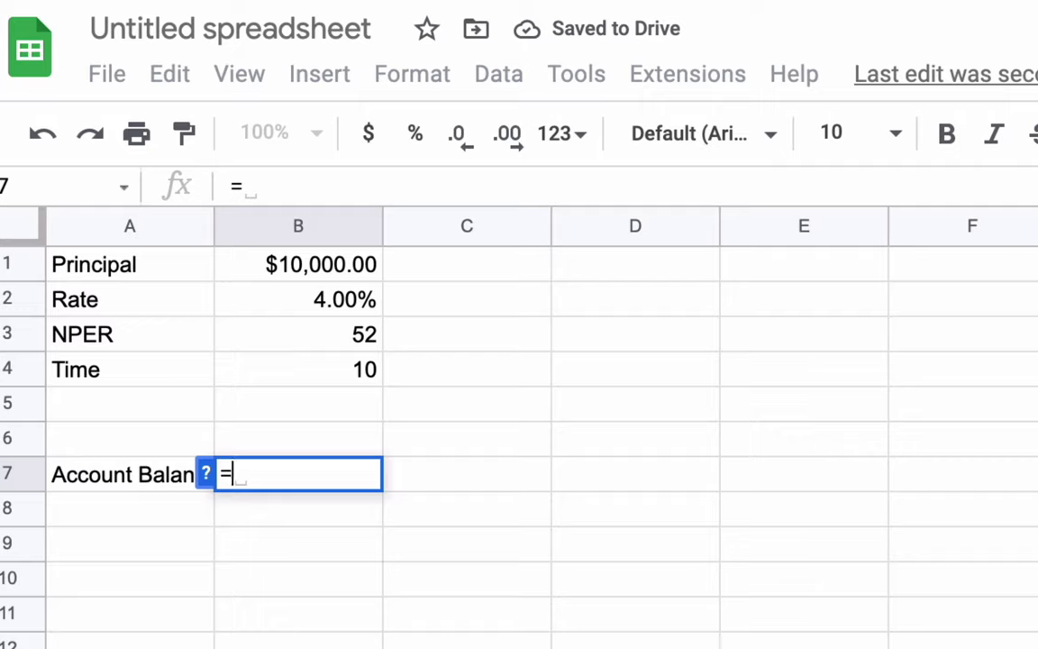
pyautogui.press('Up')
pyautogui.press('Up')
pyautogui.press('Up')
pyautogui.press('Up')
pyautogui.press('Up')
pyautogui.press('Up')
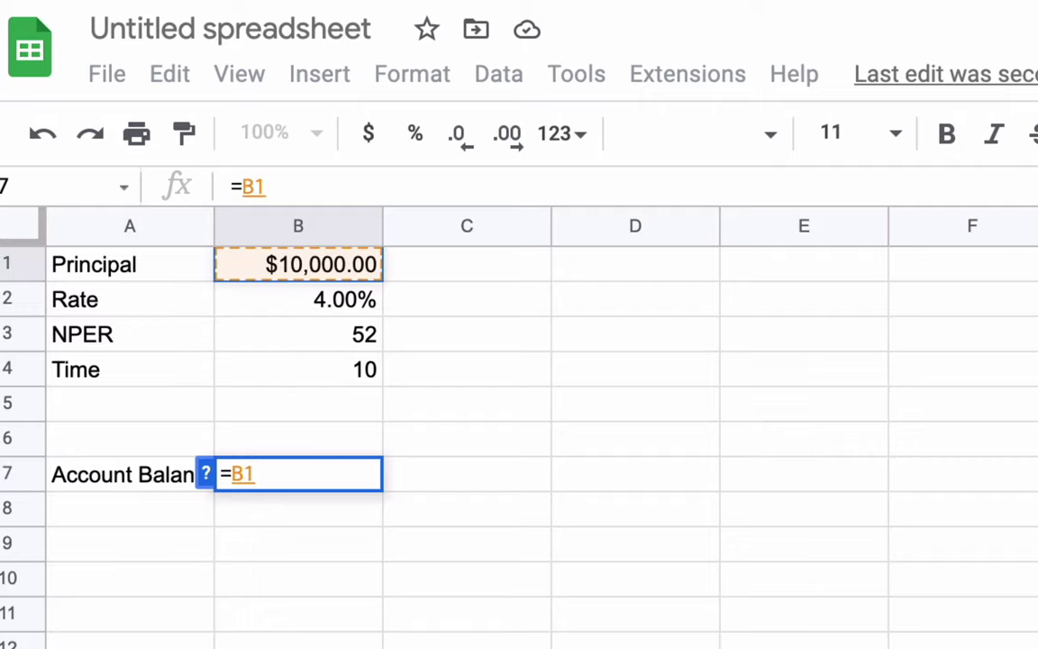
pyautogui.write('*')
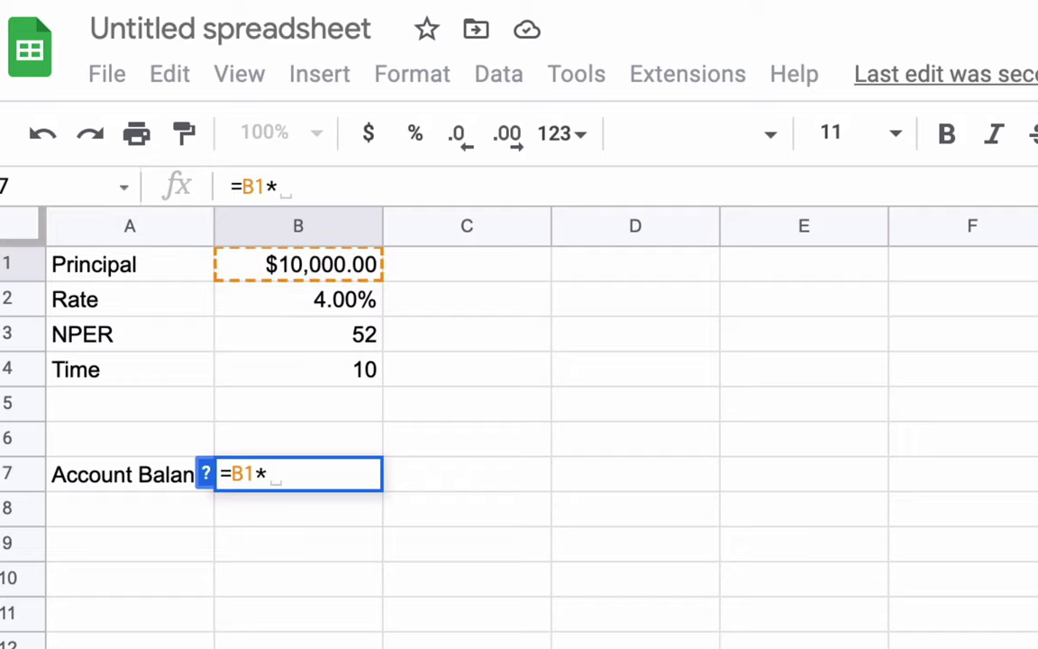
# - Add the periodic growth factor (1+B2/B3) to the account balance formula, dividing the rate by NPER
pyautogui.write('(1+')
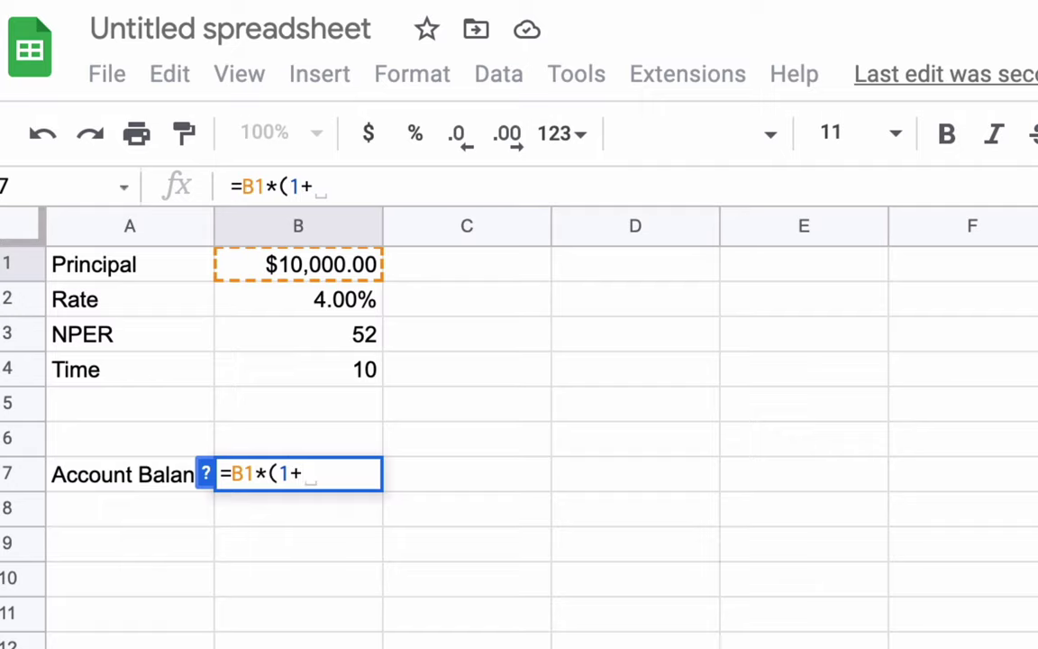
pyautogui.press('Up')
pyautogui.press('Up')
pyautogui.press('Up')
pyautogui.press('Up')
pyautogui.press('Up')
pyautogui.press('Up')
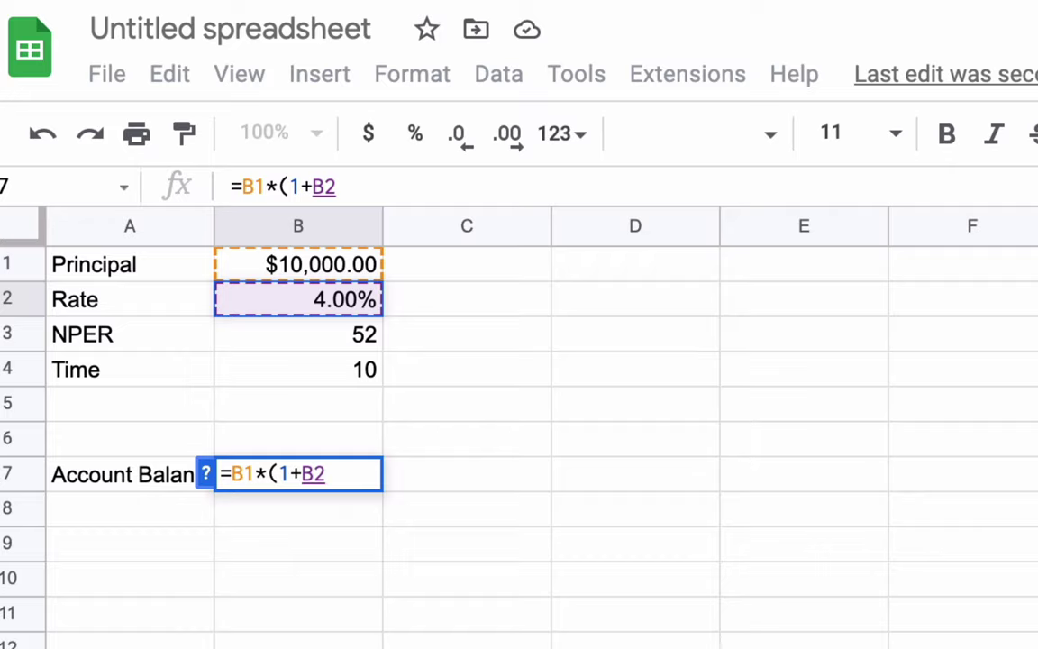
pyautogui.write('/')
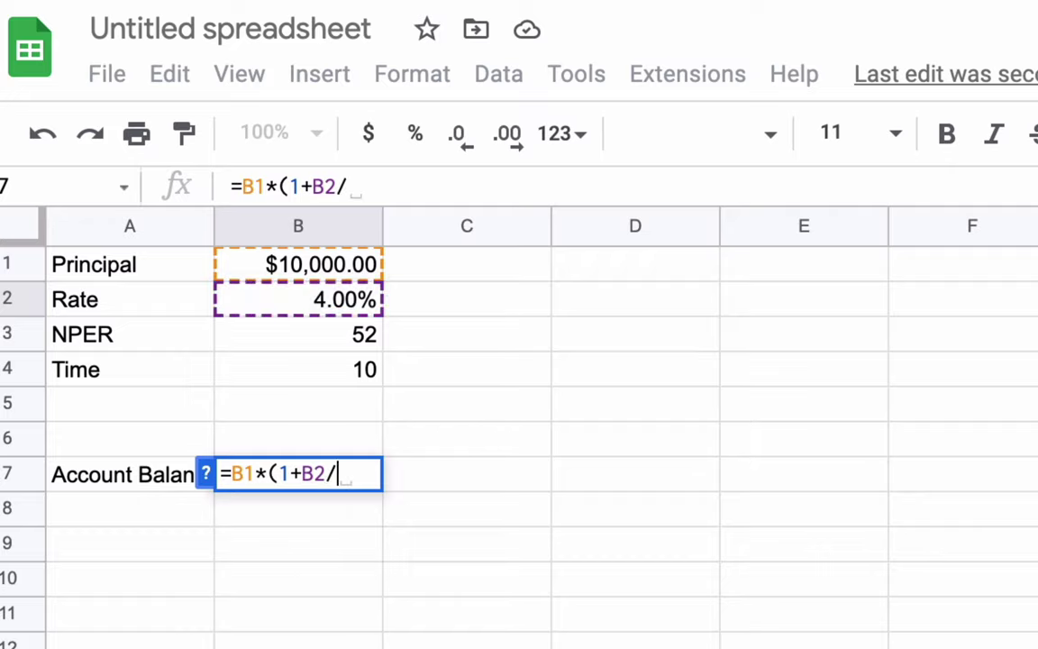
pyautogui.press('Up')
pyautogui.press('Up')
pyautogui.press('Up')
pyautogui.press('Up')
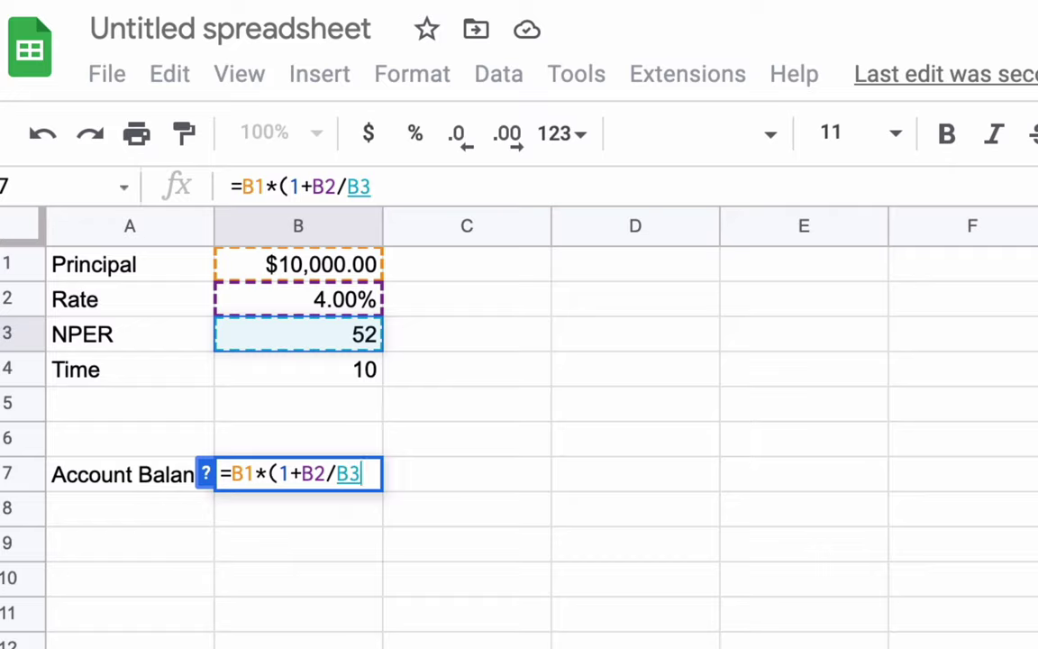
pyautogui.write(')')
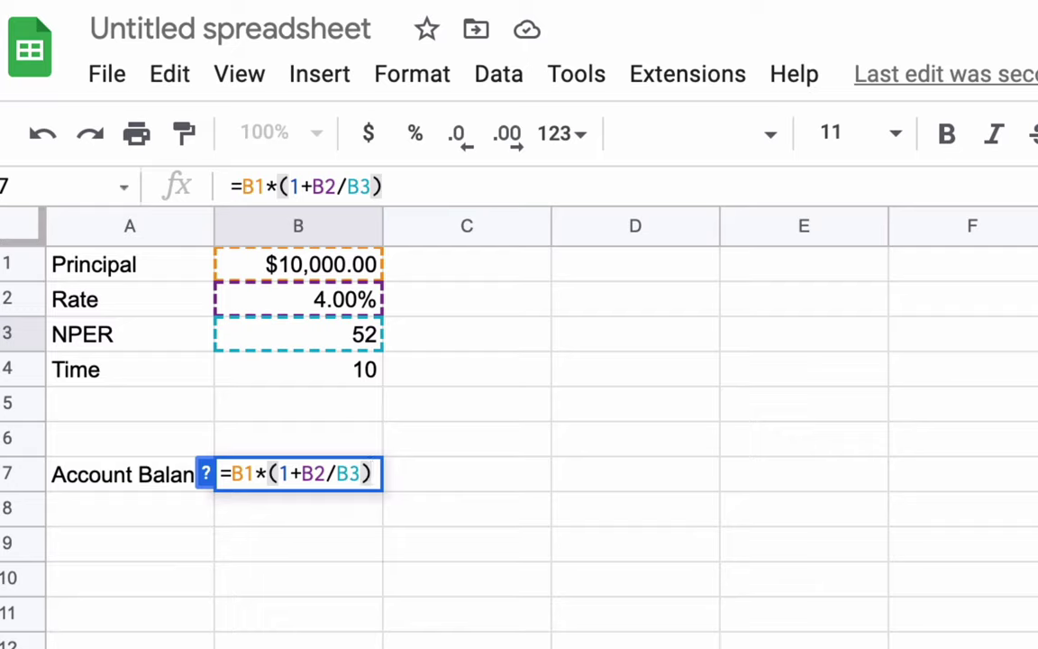
# - Raise the growth factor in the B7 formula to a power, opening the bracketed exponent with the NPER reference B3
pyautogui.write('^')
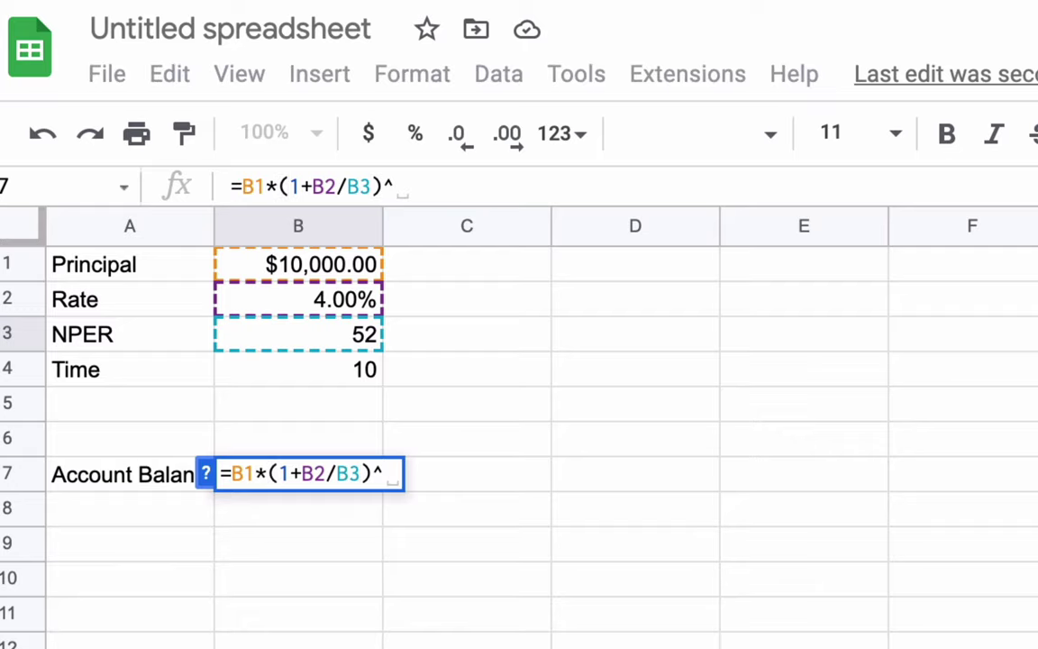
pyautogui.write('(')
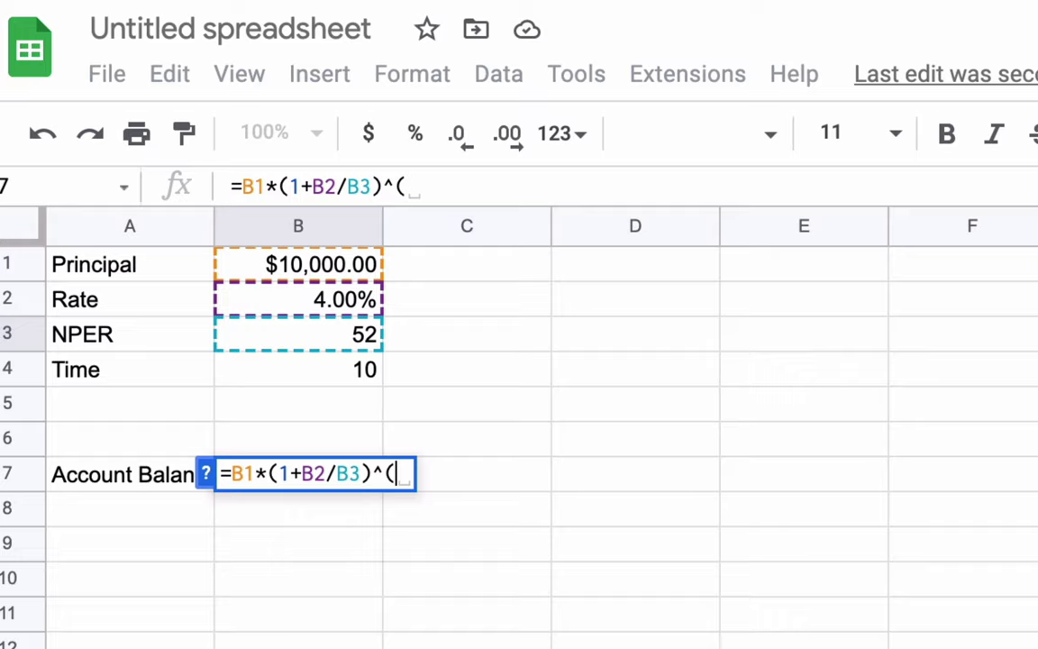
pyautogui.press('Up')
pyautogui.press('Up')
pyautogui.press('Up')
pyautogui.press('Up')
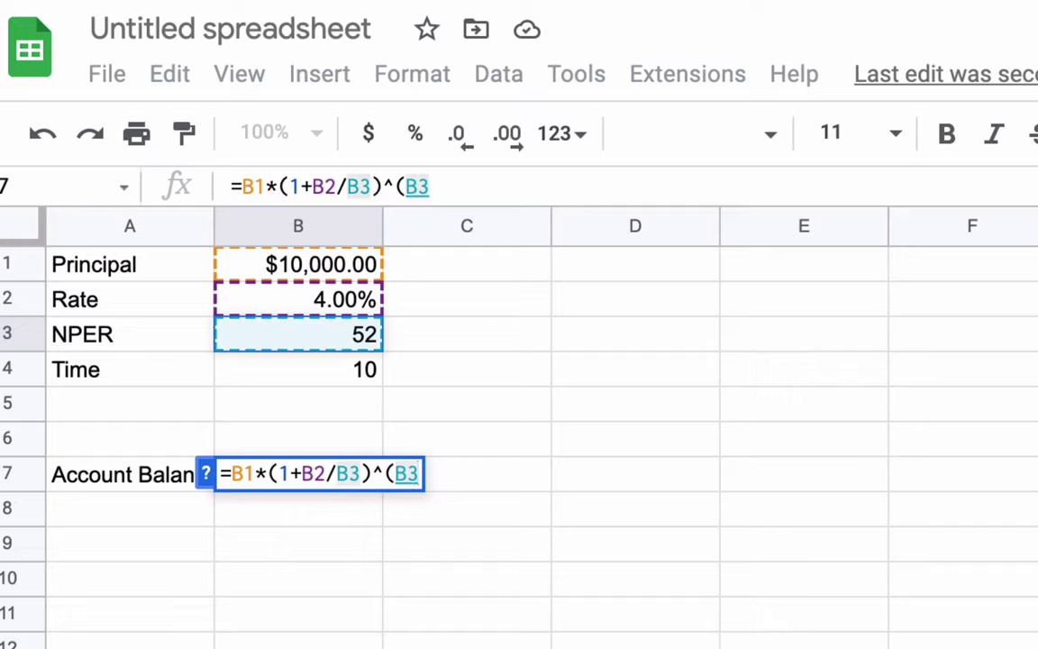
# - Multiply the exponent by the Time reference and complete the formula as =B1*(1+B2/B3)^(B3*B4)
pyautogui.write('*')
pyautogui.press('Up')
pyautogui.press('Up')
pyautogui.press('Up')
pyautogui.press('Up')
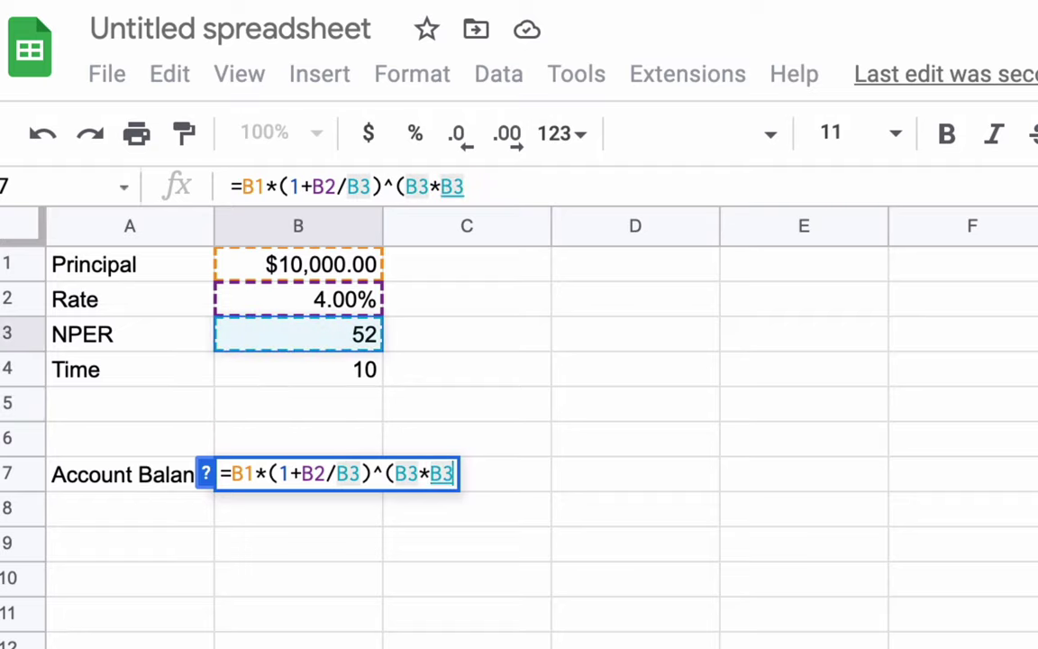
pyautogui.press('Down')
pyautogui.write(')')
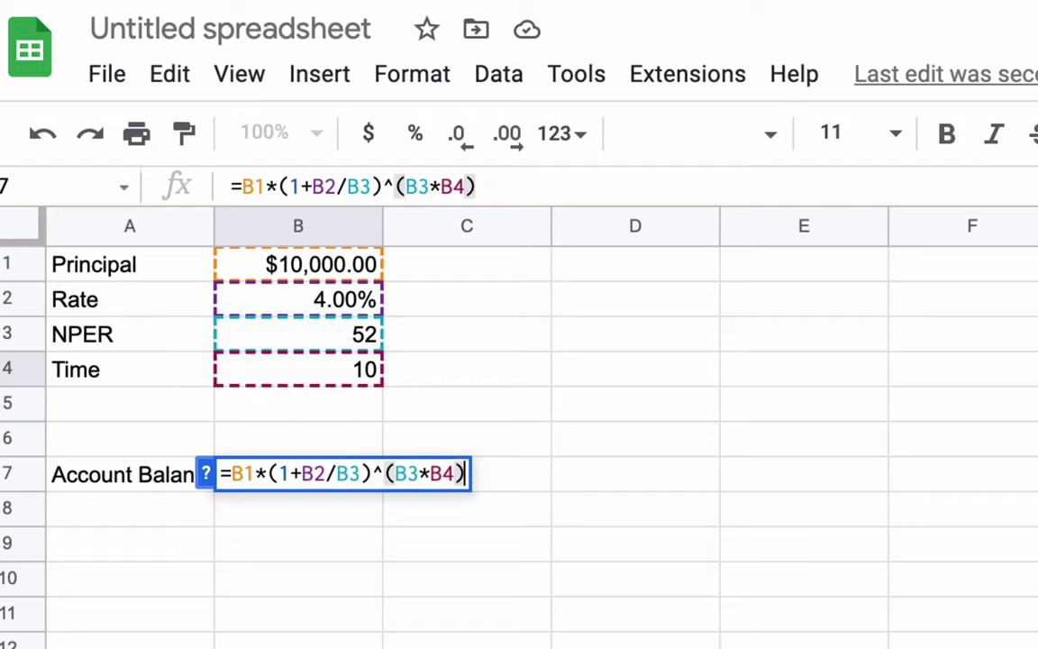
pyautogui.press('Return')
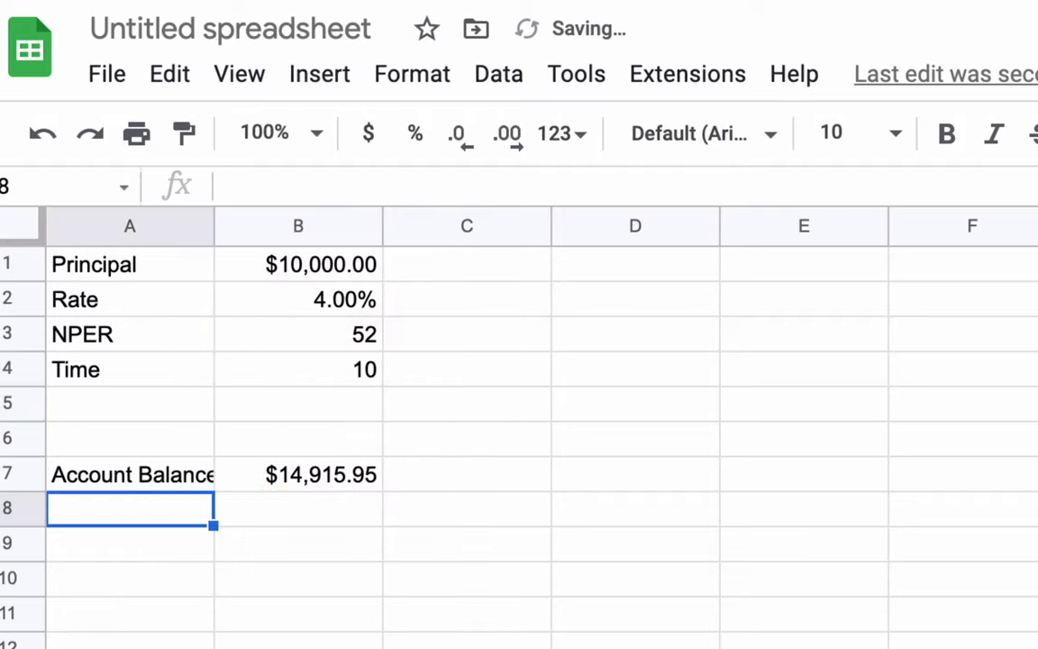
# - Set the principal in B1 to 20000 and the rate in B2 to 4.45%
pyautogui.click(307, 263)
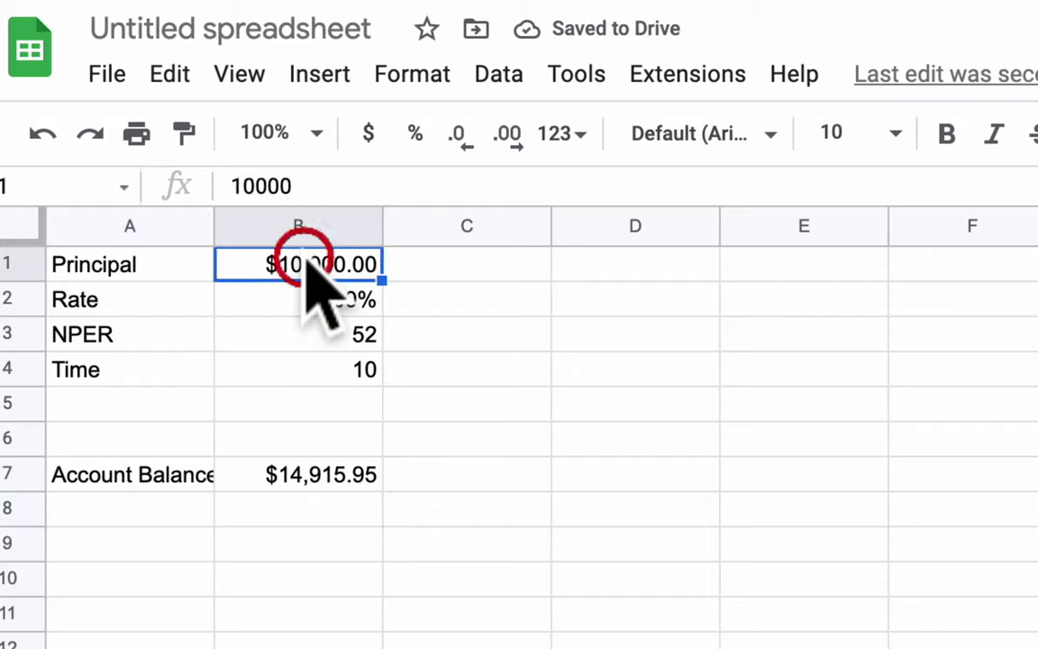
pyautogui.write('20,')
pyautogui.write('0000')
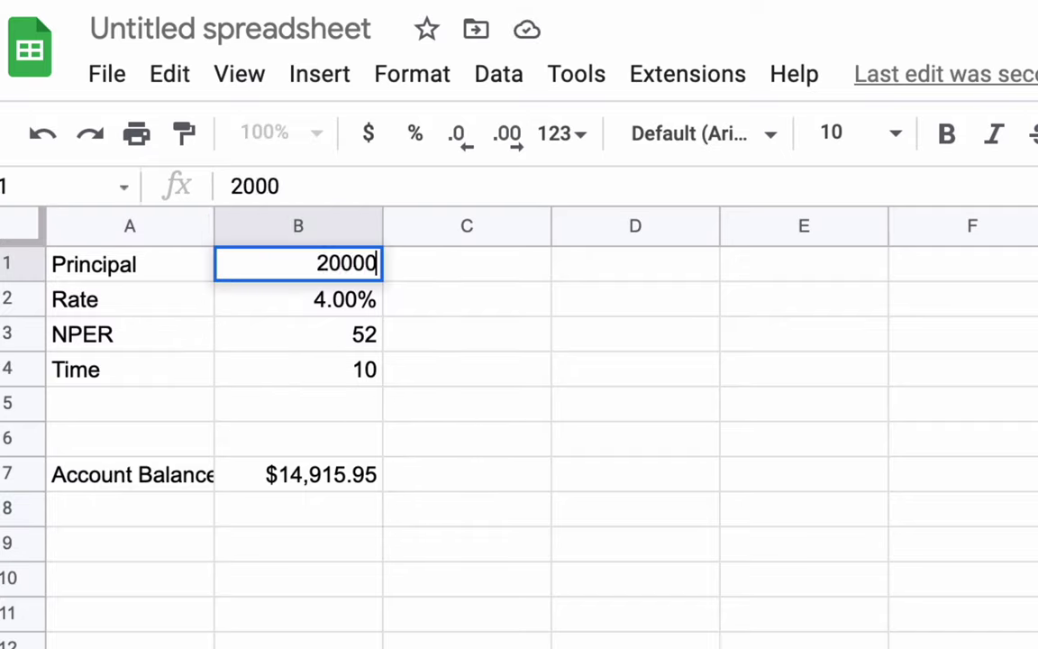
pyautogui.press('Return')
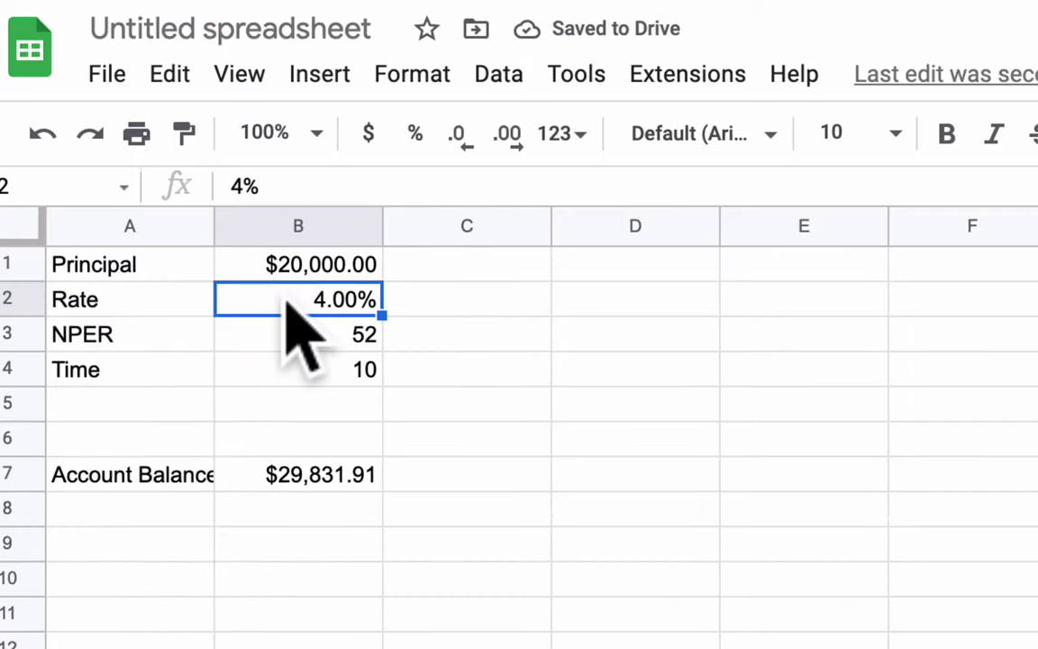
pyautogui.doubleClick(286, 303)
pyautogui.write('.45')
pyautogui.press('Return')
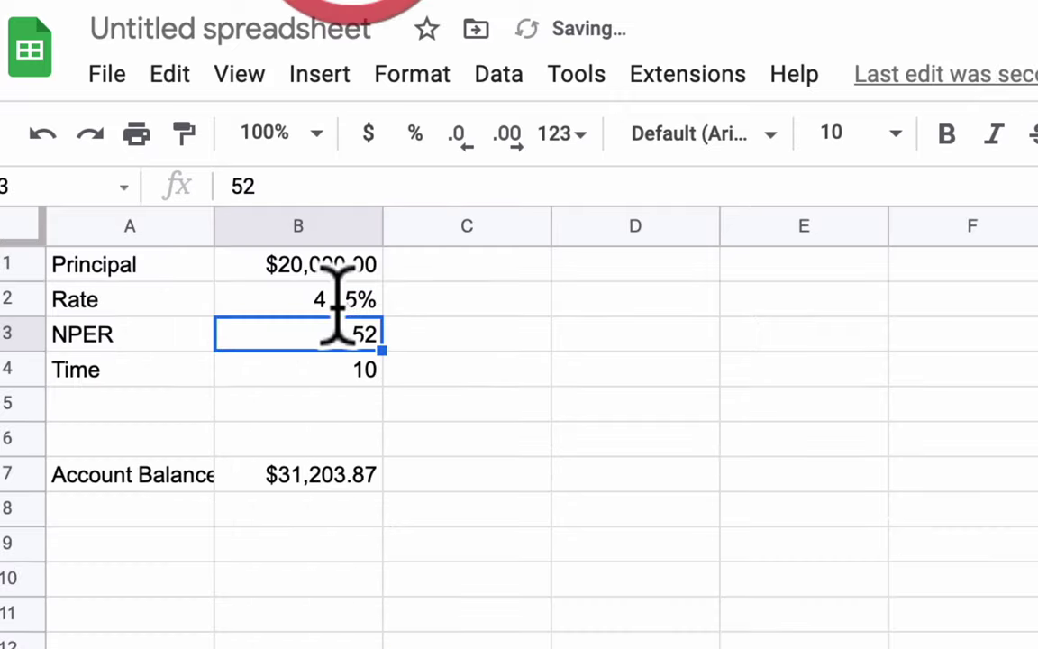
# - Set the NPER value in B3 to 365 and the Time value in B4 to 20
pyautogui.write('365')
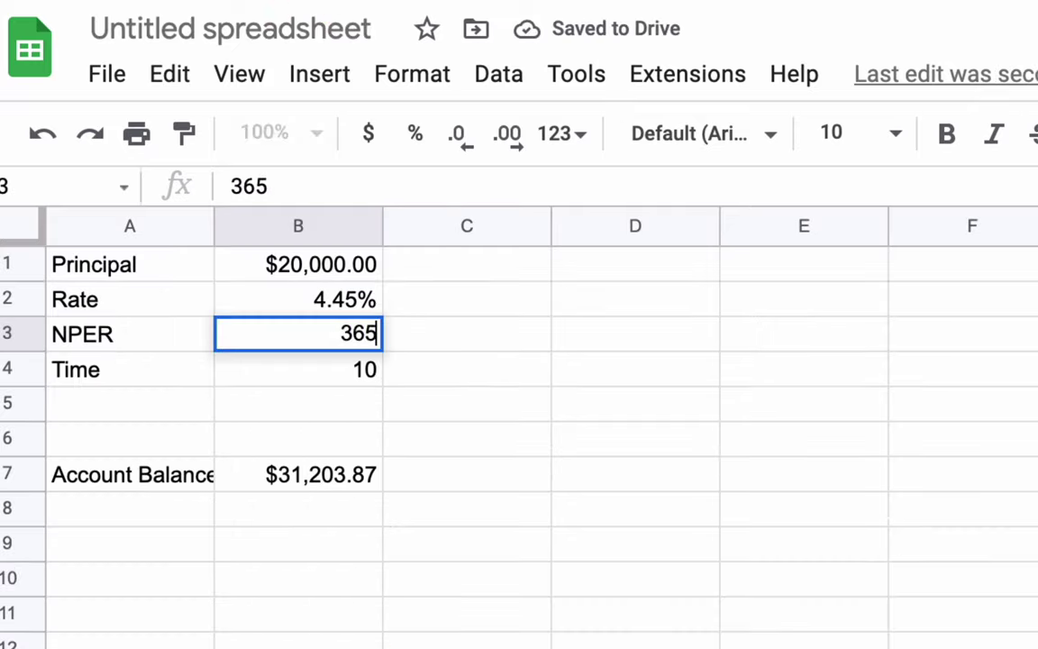
pyautogui.press('Return')
pyautogui.write('20')
pyautogui.press('Return')
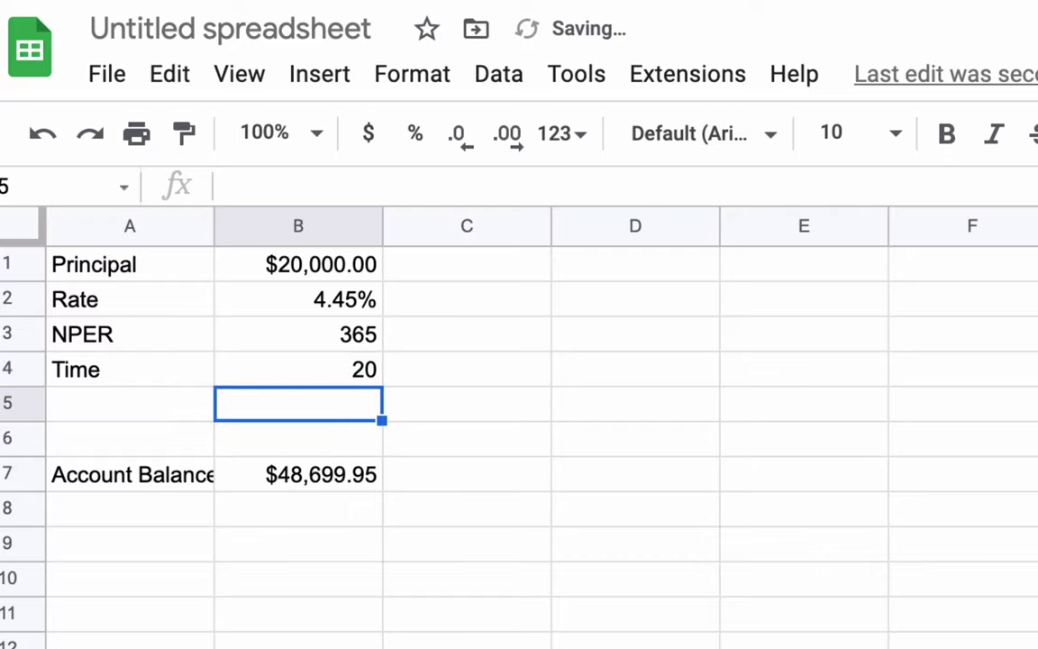
# - Review the account balance formula in B7 and the input values in B1 to B4 that it uses
pyautogui.click(313, 476)
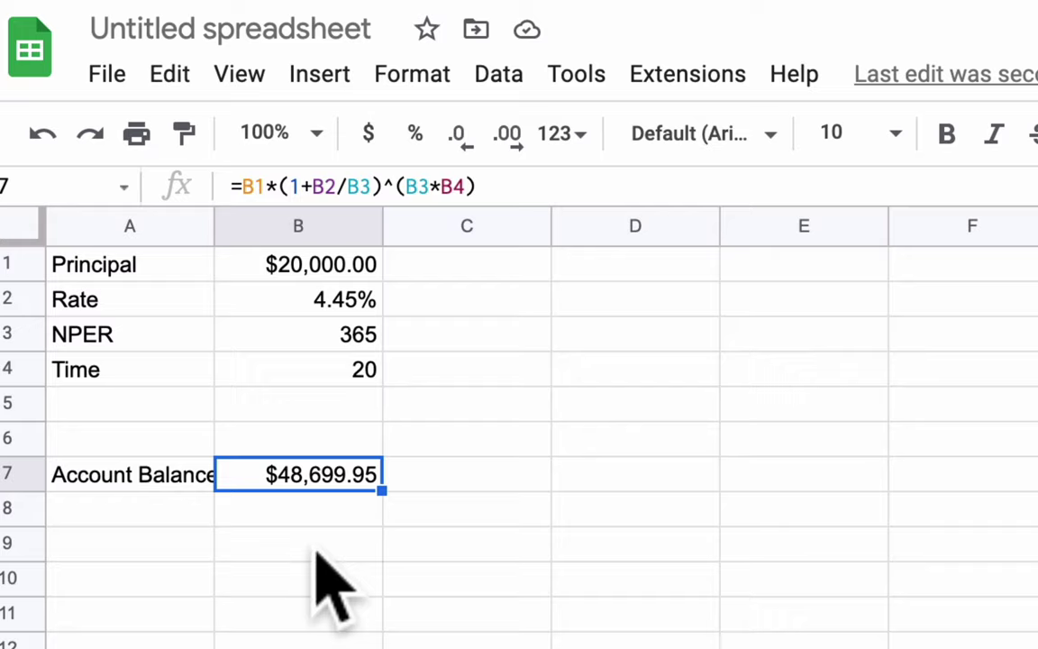
pyautogui.press('Up')
pyautogui.press('Up')
pyautogui.press('Up')
pyautogui.press('Up')
pyautogui.press('Up')
pyautogui.press('Up')
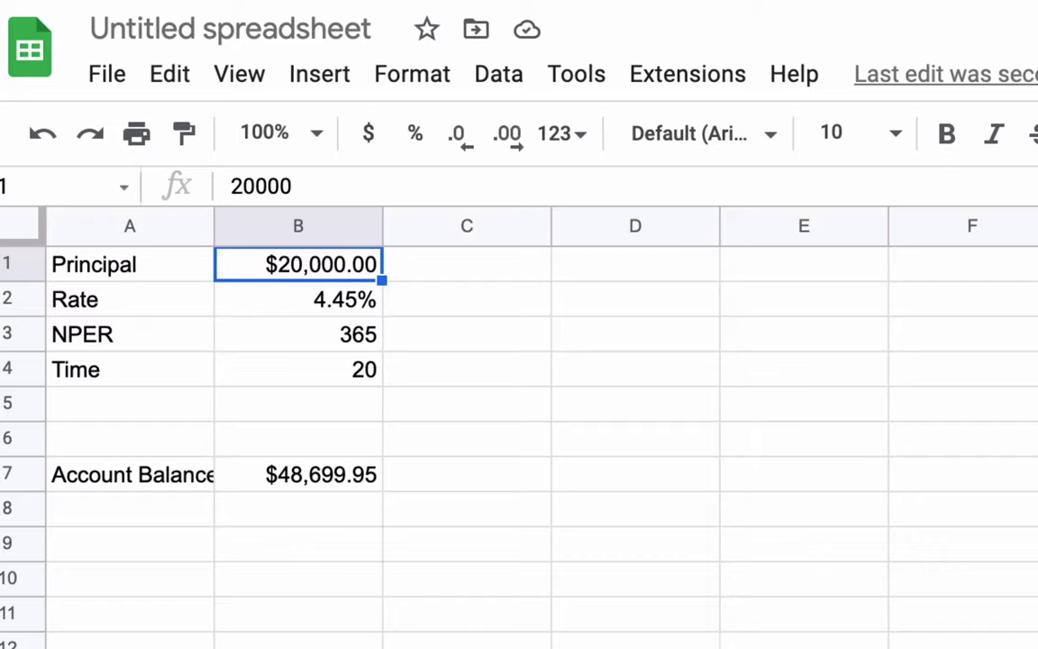
pyautogui.press('Down')
pyautogui.press('Down')
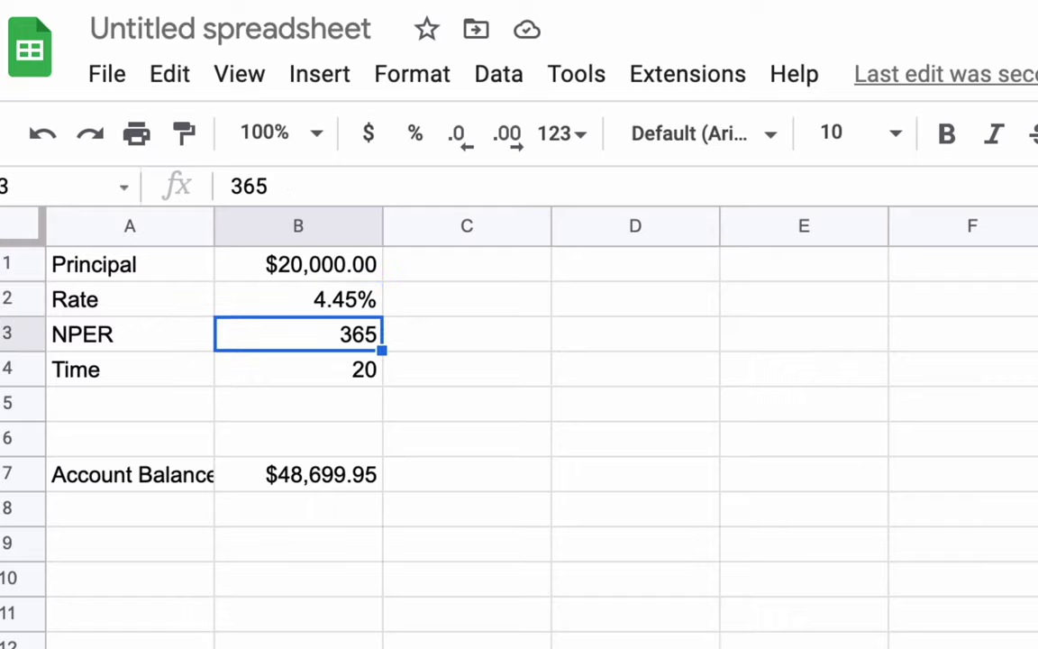
pyautogui.press('Down')
pyautogui.press('Down')
pyautogui.press('Down')
pyautogui.press('Down')
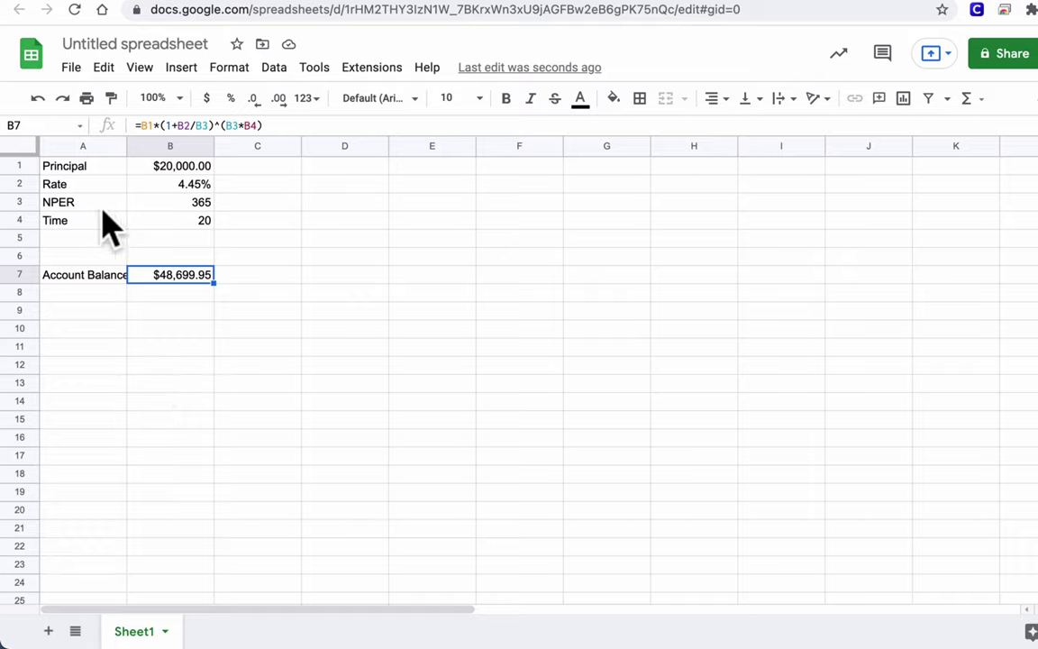
# - Center the contents of the entire sheet both horizontally and vertically
pyautogui.click(20, 145)
pyautogui.click(720, 99)
pyautogui.click(734, 130)
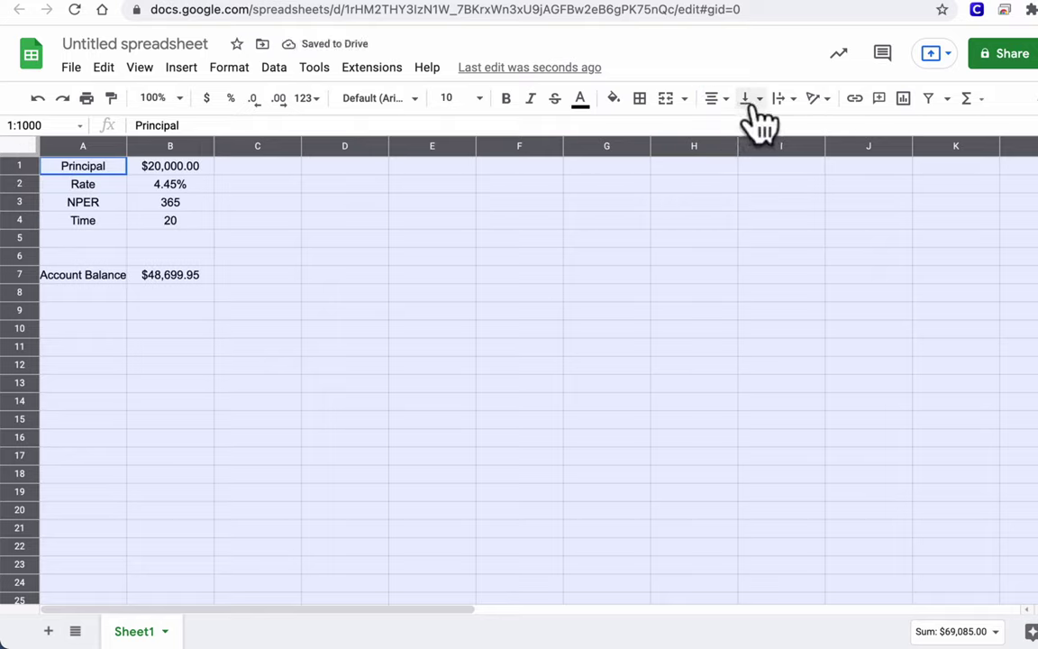
pyautogui.click(751, 101)
pyautogui.click(770, 127)
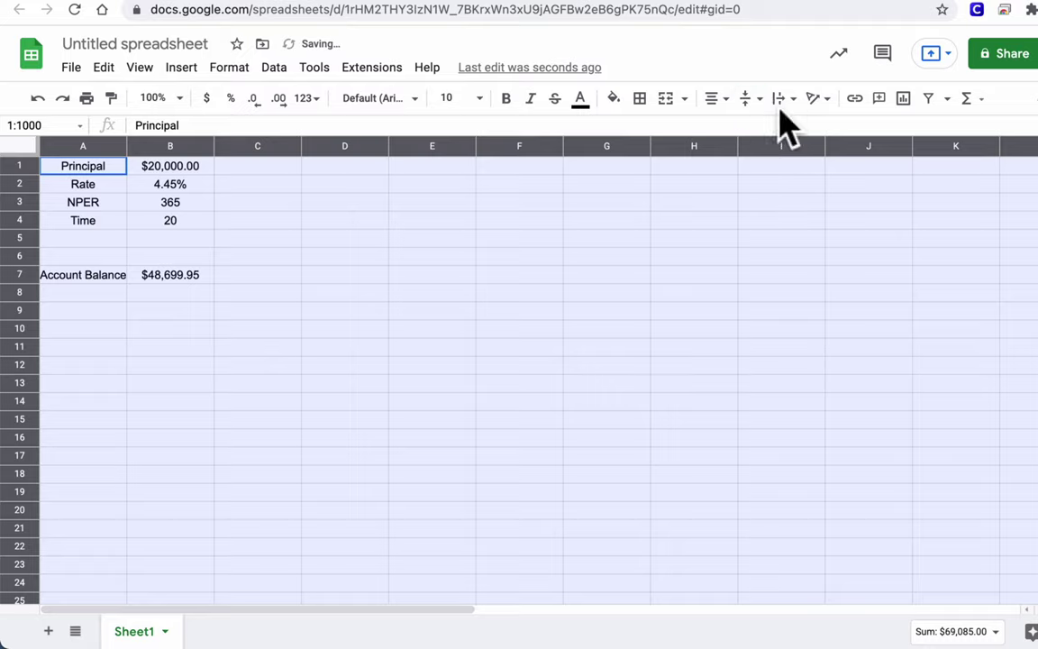
# - Wrap the text in all cells of the sheet so the Account Balance label fits its column
pyautogui.click(787, 98)
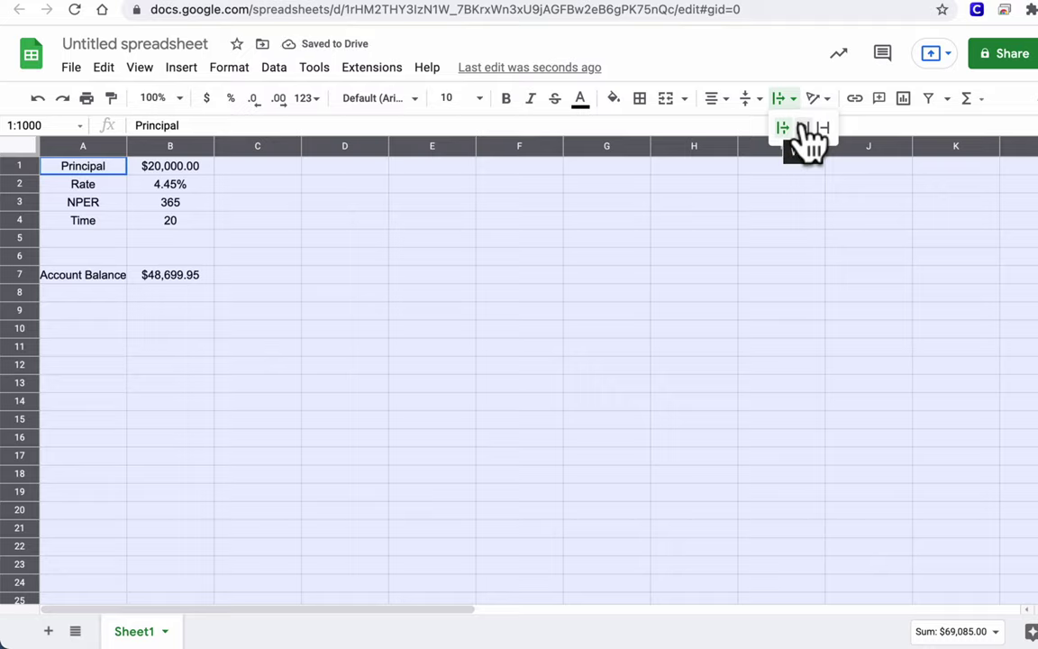
pyautogui.click(802, 128)
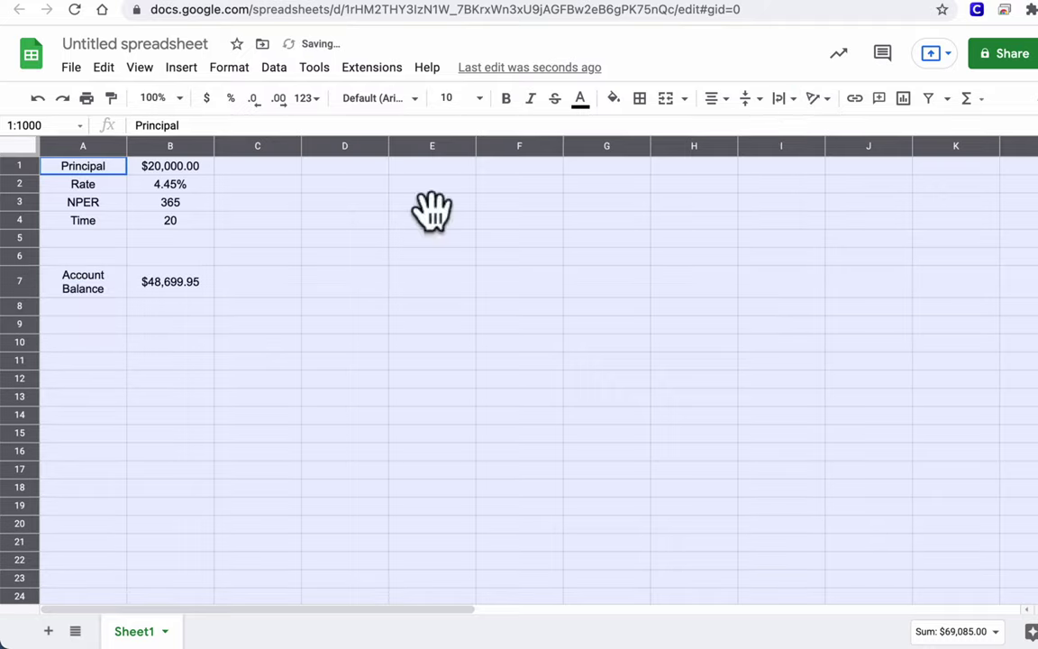
pyautogui.click(155, 220)
# - Apply all borders to the input table A1:B4 and to the account balance cells A7:B7
pyautogui.moveTo(85, 171); pyautogui.dragTo(151, 232)
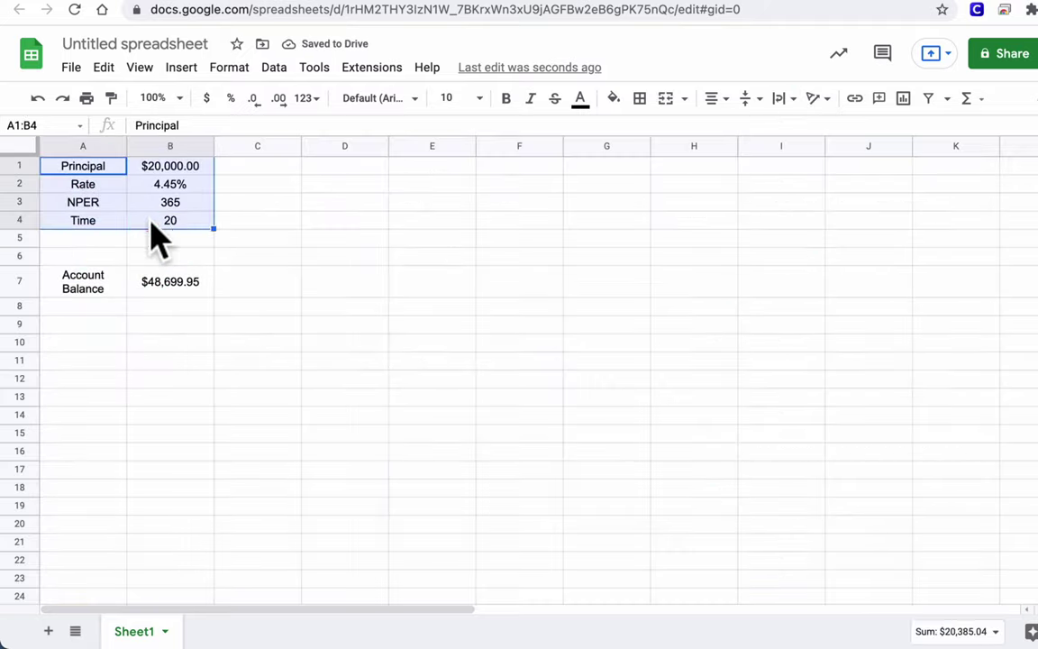
pyautogui.click(645, 104)
pyautogui.click(646, 132)
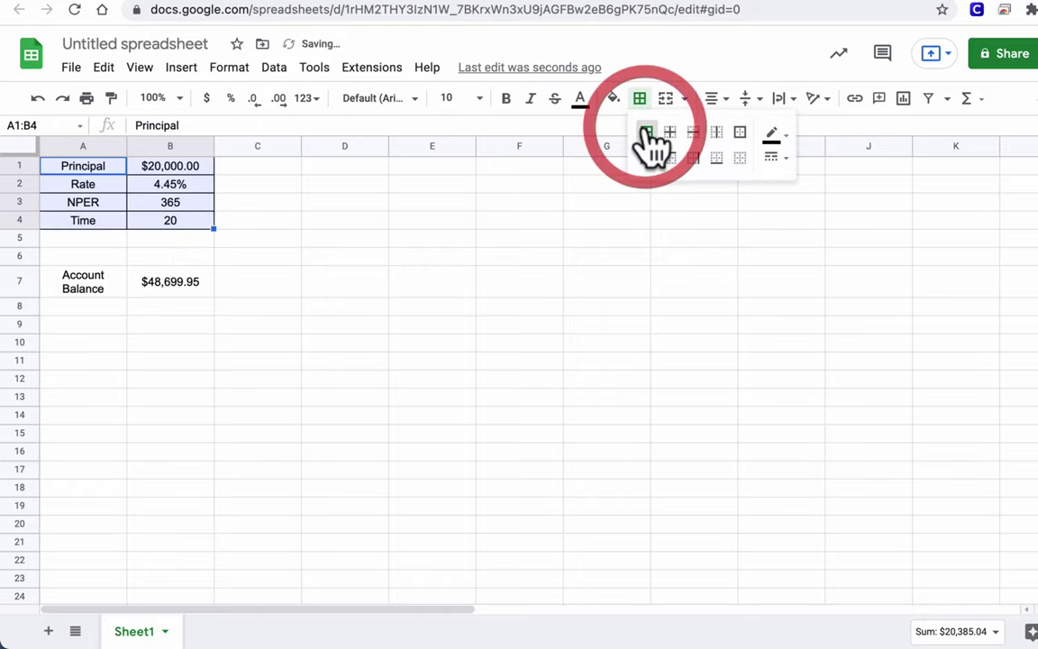
pyautogui.moveTo(82, 283); pyautogui.dragTo(184, 293)
pyautogui.click(642, 101)
pyautogui.click(646, 133)
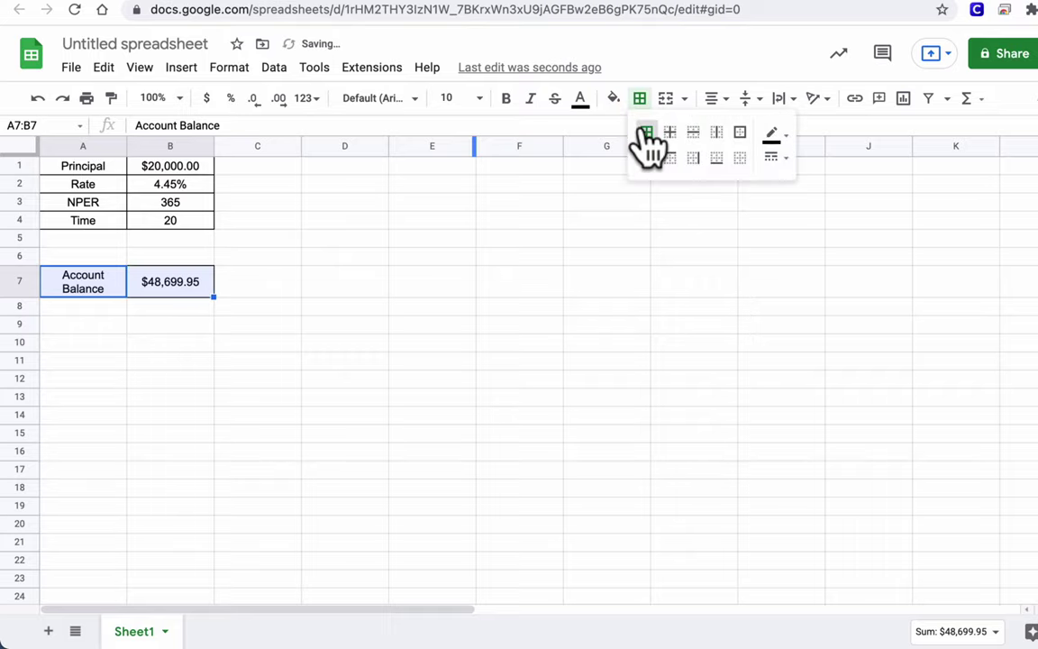
# - Apply alternating colors to A1:B4 using the default pink style with a header
pyautogui.moveTo(83, 168); pyautogui.dragTo(163, 225)
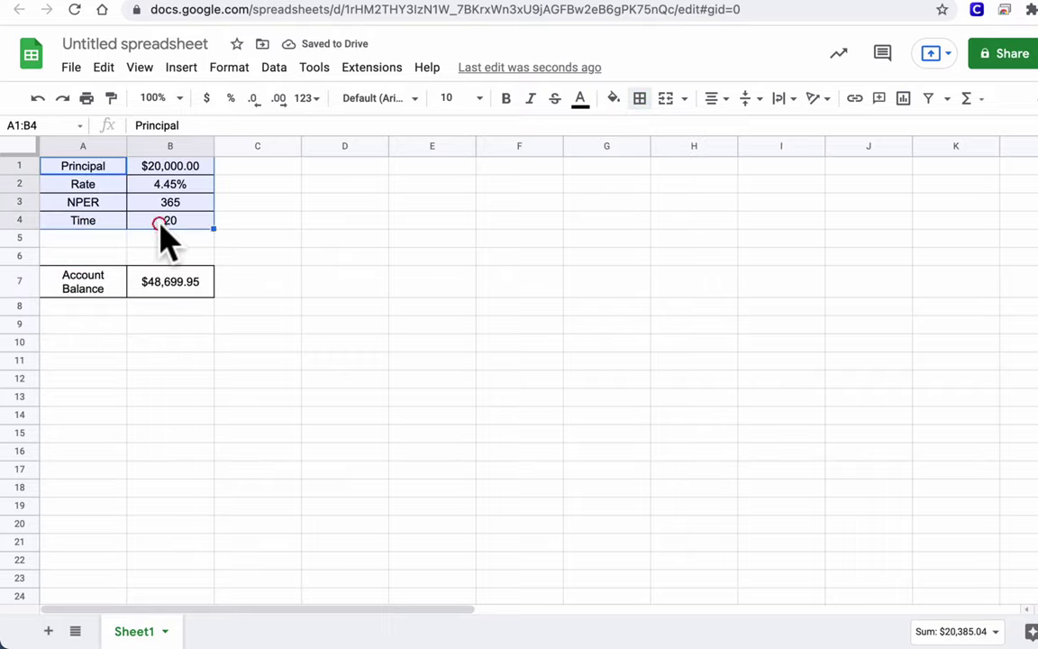
pyautogui.click(229, 67)
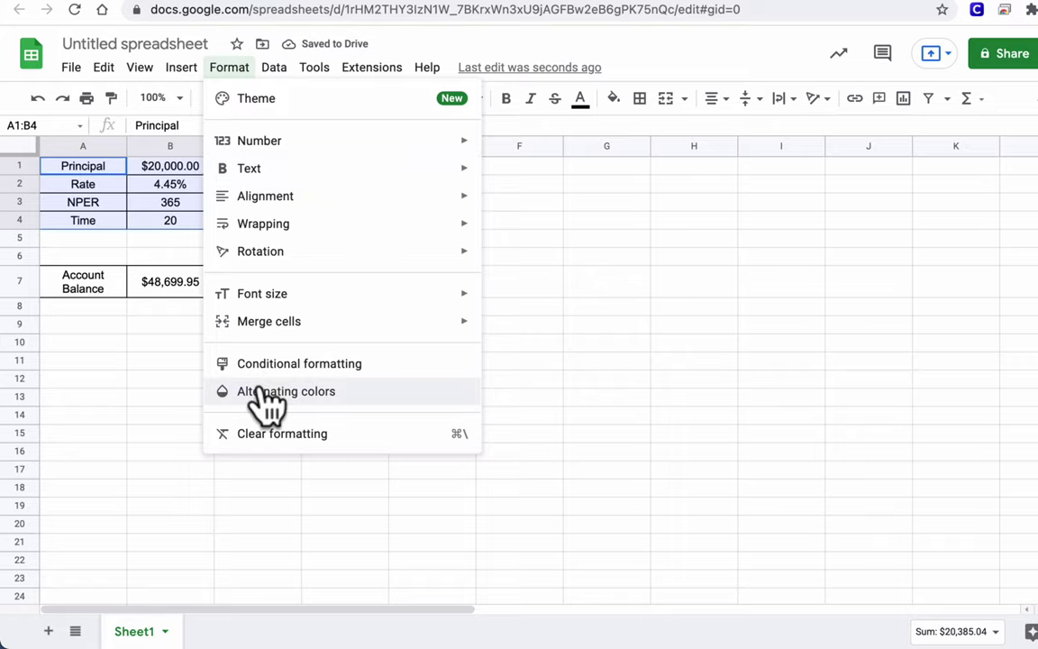
pyautogui.click(360, 393)
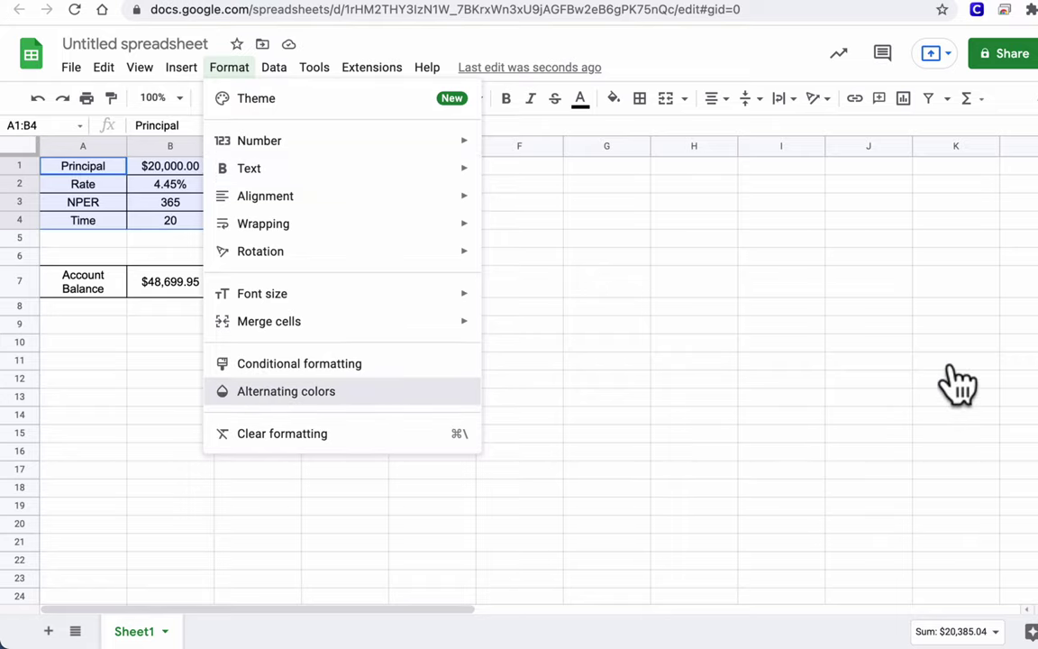
pyautogui.click(1013, 365)
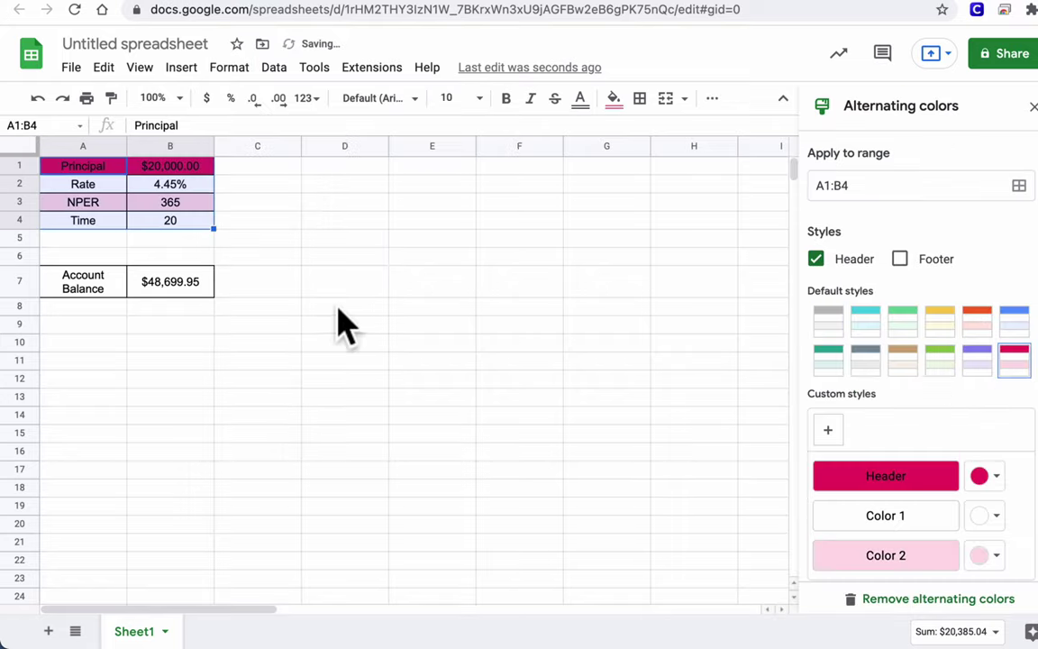
# - Fill the account balance cells A7:B7 with a light red color
pyautogui.moveTo(97, 281); pyautogui.dragTo(162, 297)
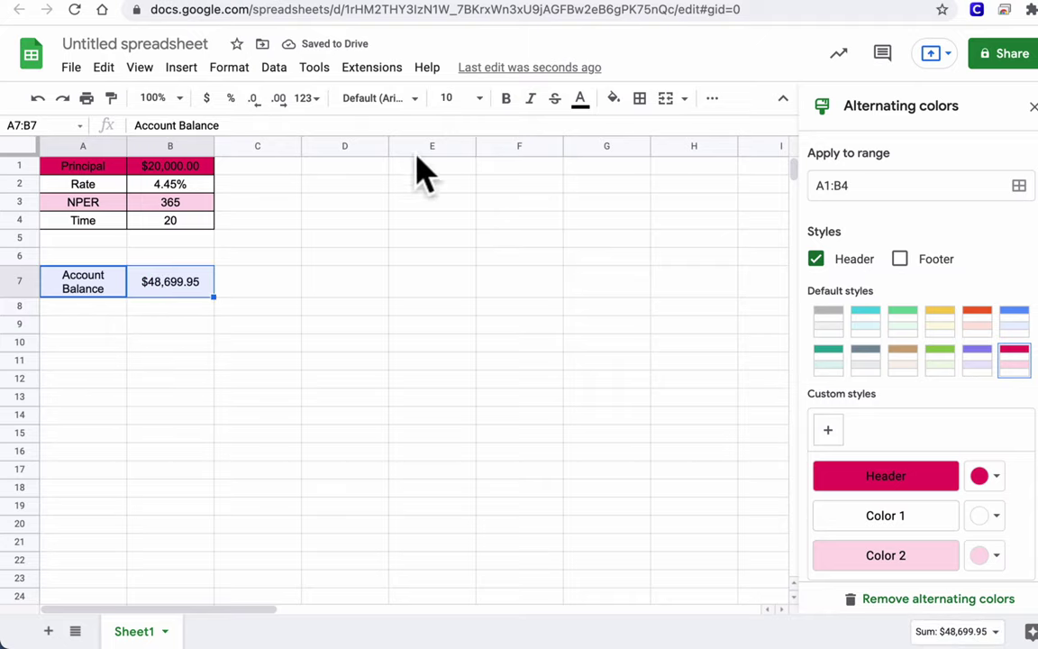
pyautogui.click(612, 97)
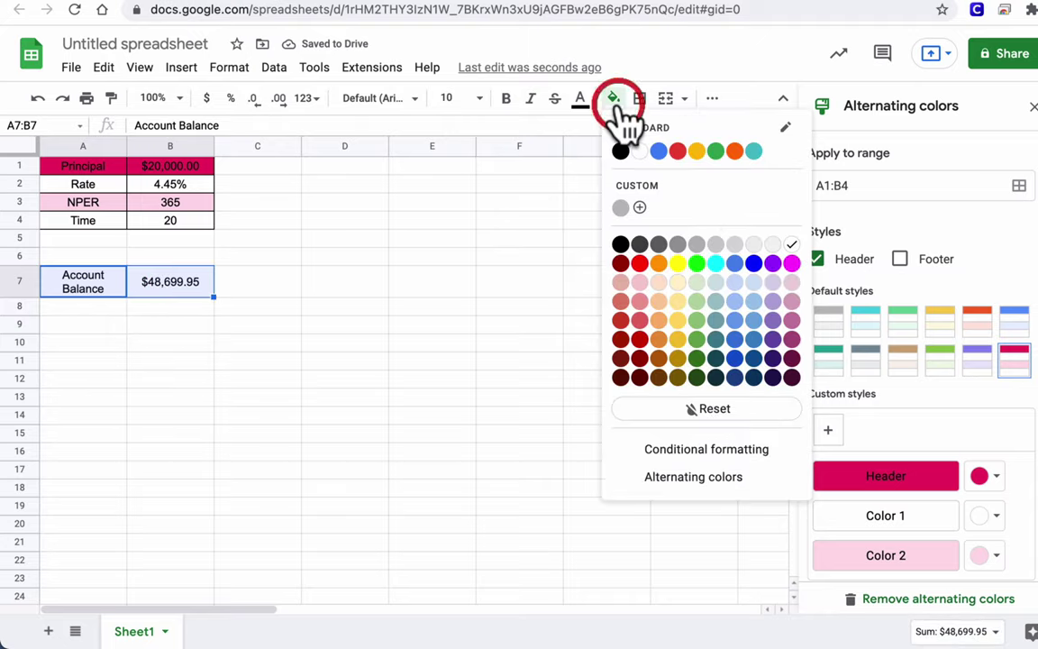
pyautogui.click(644, 301)
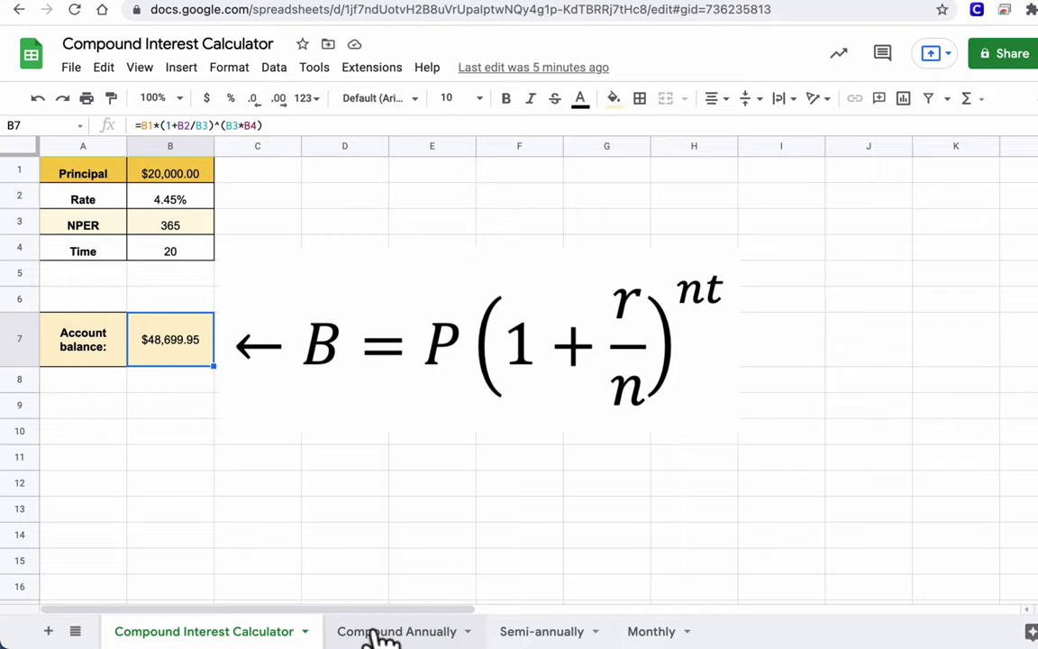
# - Open the Compound Annually sheet of the Compound Interest Calculator spreadsheet
pyautogui.click(374, 631)
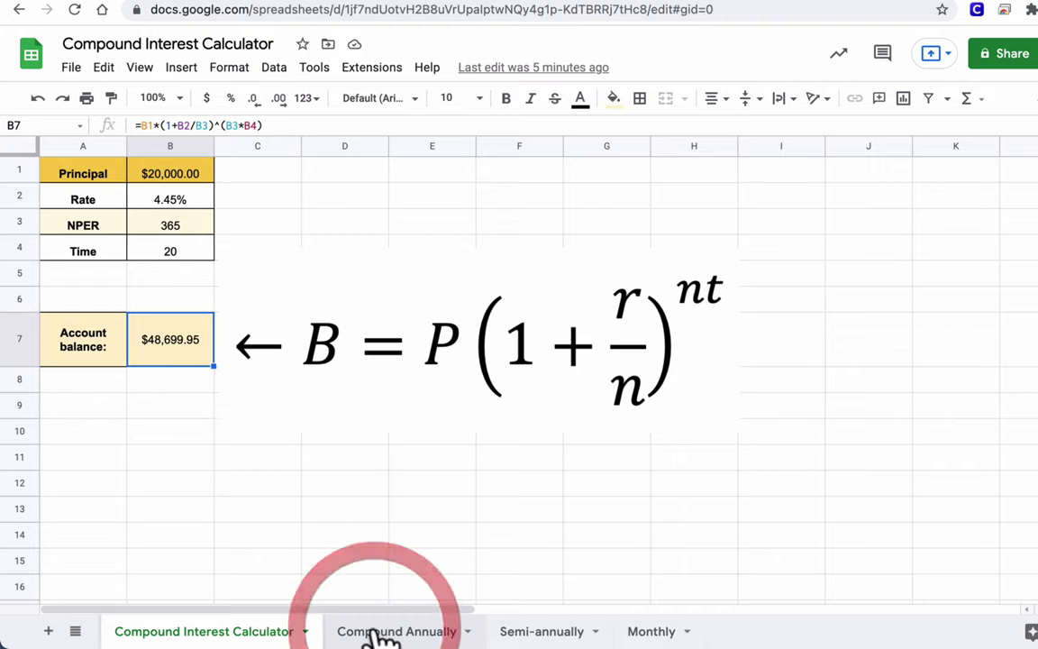